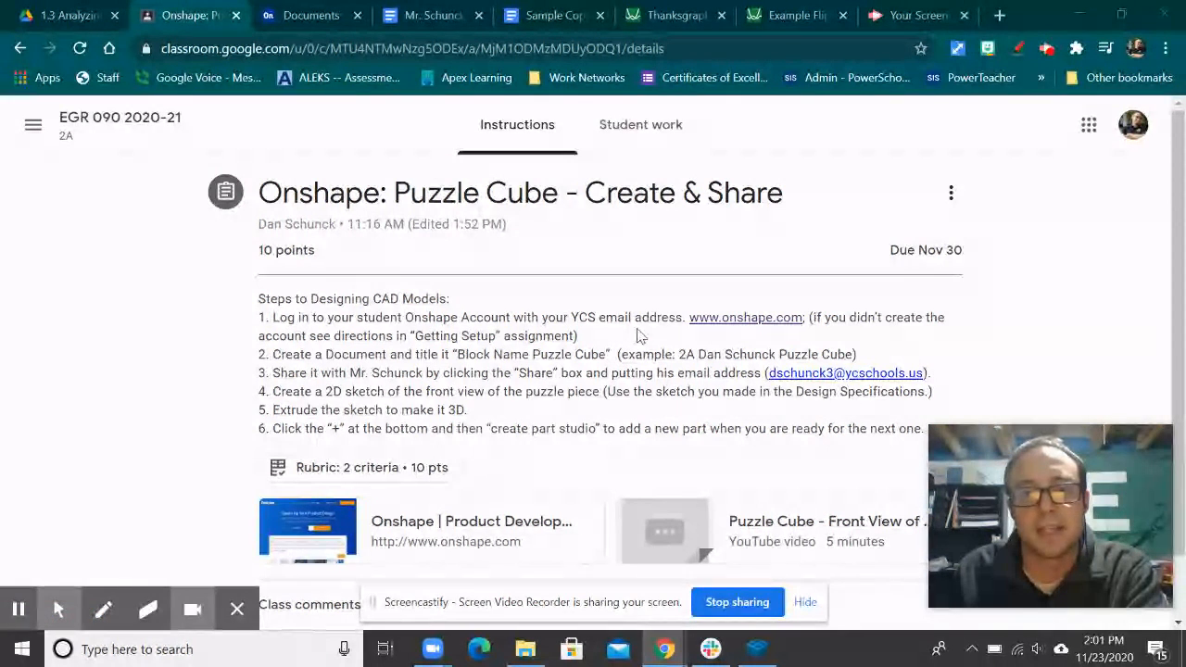
Step: Open the Engineering Notebook 2020 document to view the Green 'L' front-view drawing
click(431, 16)
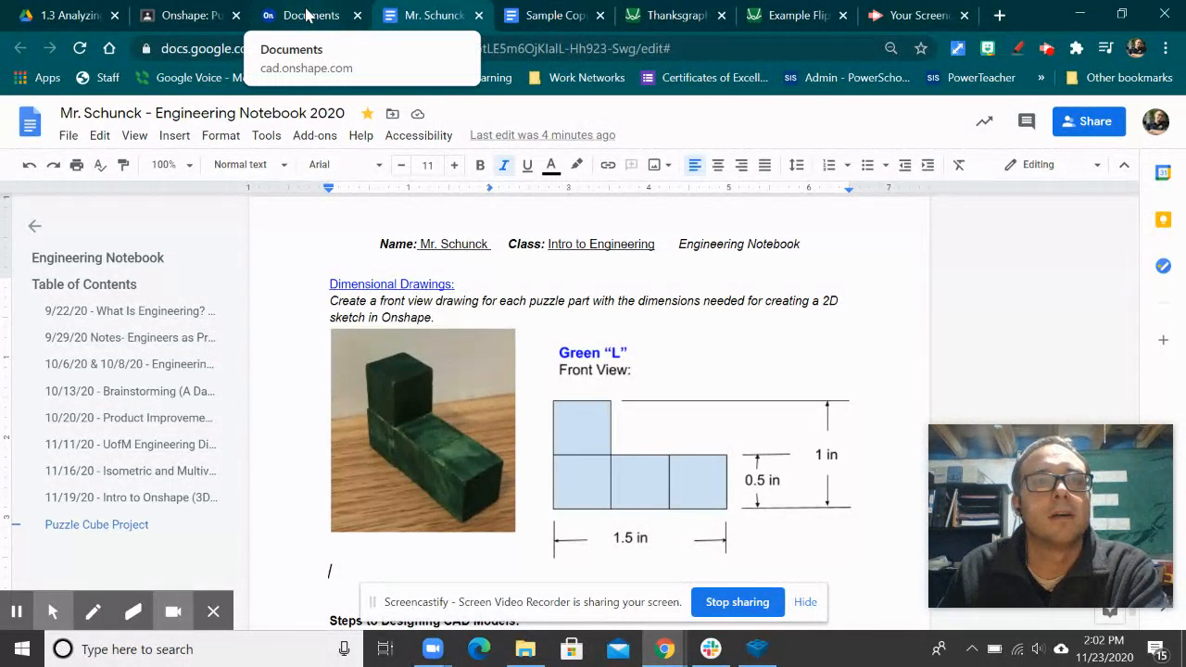
Step: Return to the Onshape: Puzzle Cube assignment instructions, then go to the Onshape documents list
click(195, 16)
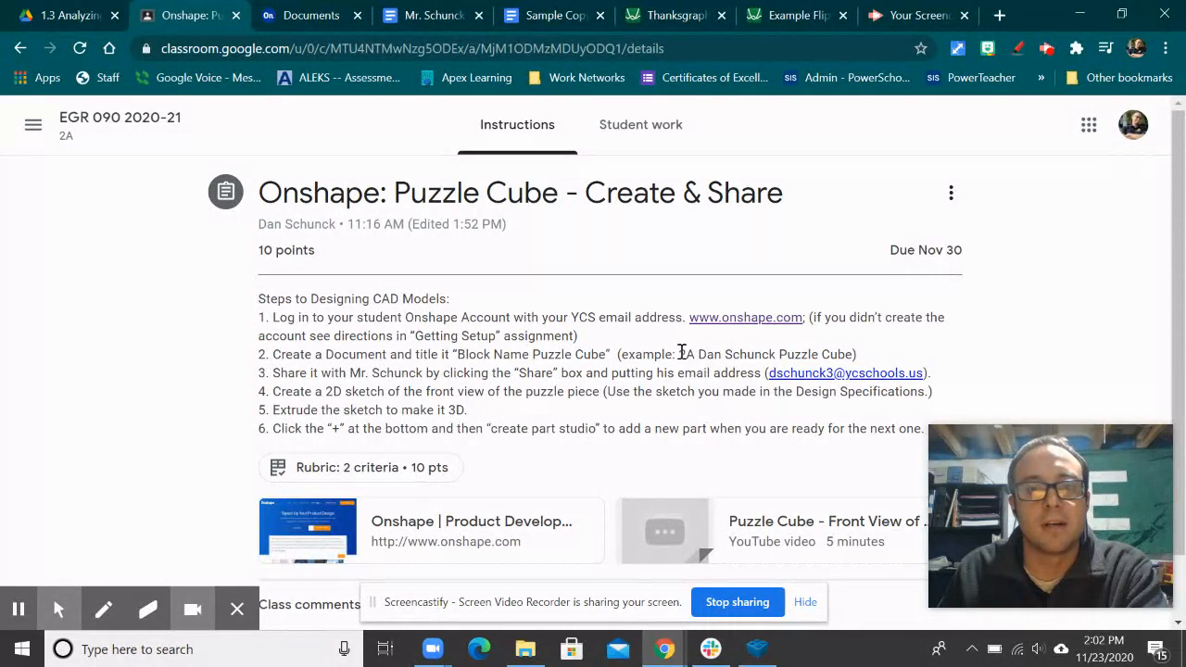
click(278, 17)
Step: Create a new Onshape document named '1B Your Name Puzzle Cube'
click(92, 156)
click(102, 196)
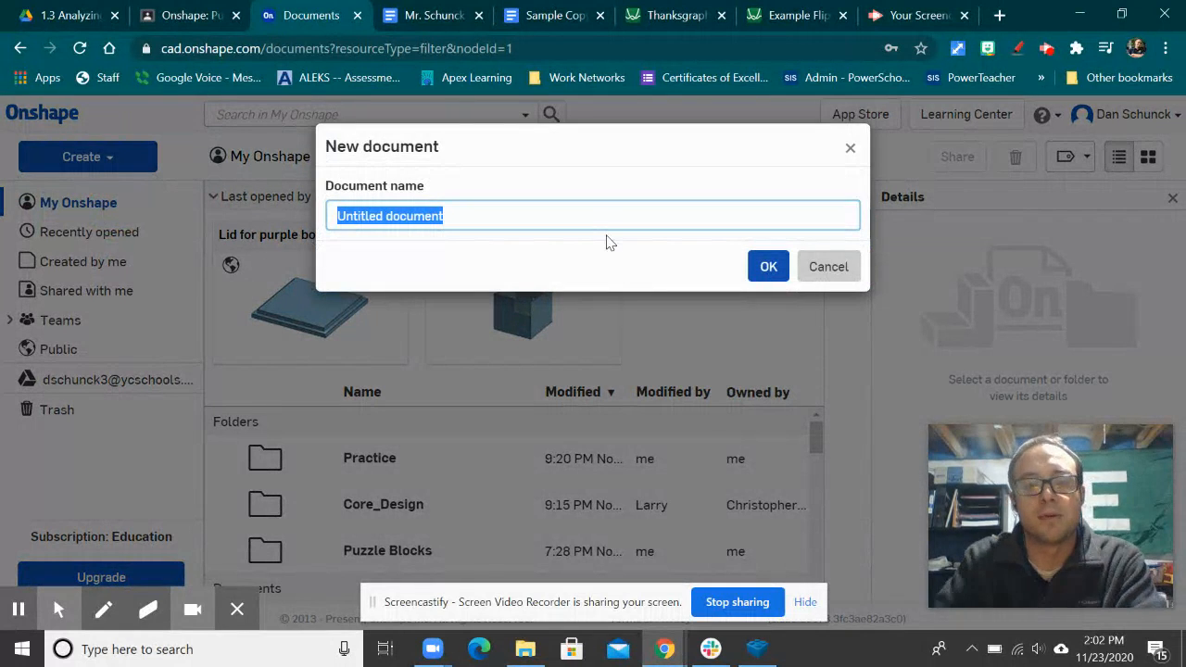
text(1B)
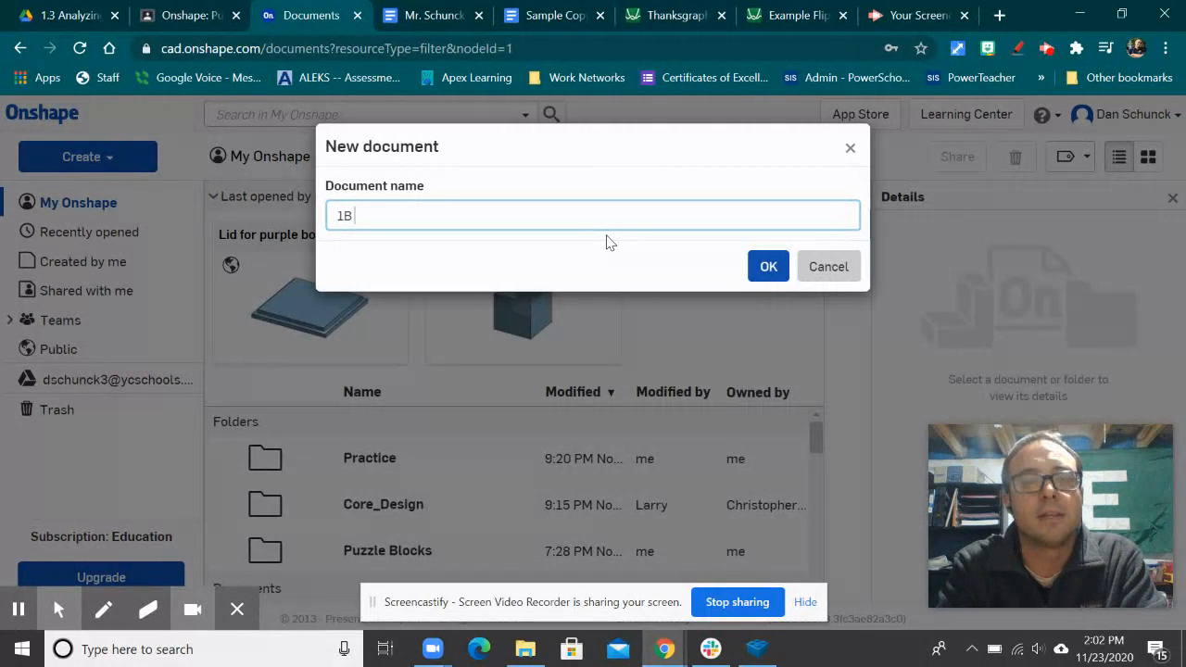
text( Your Name)
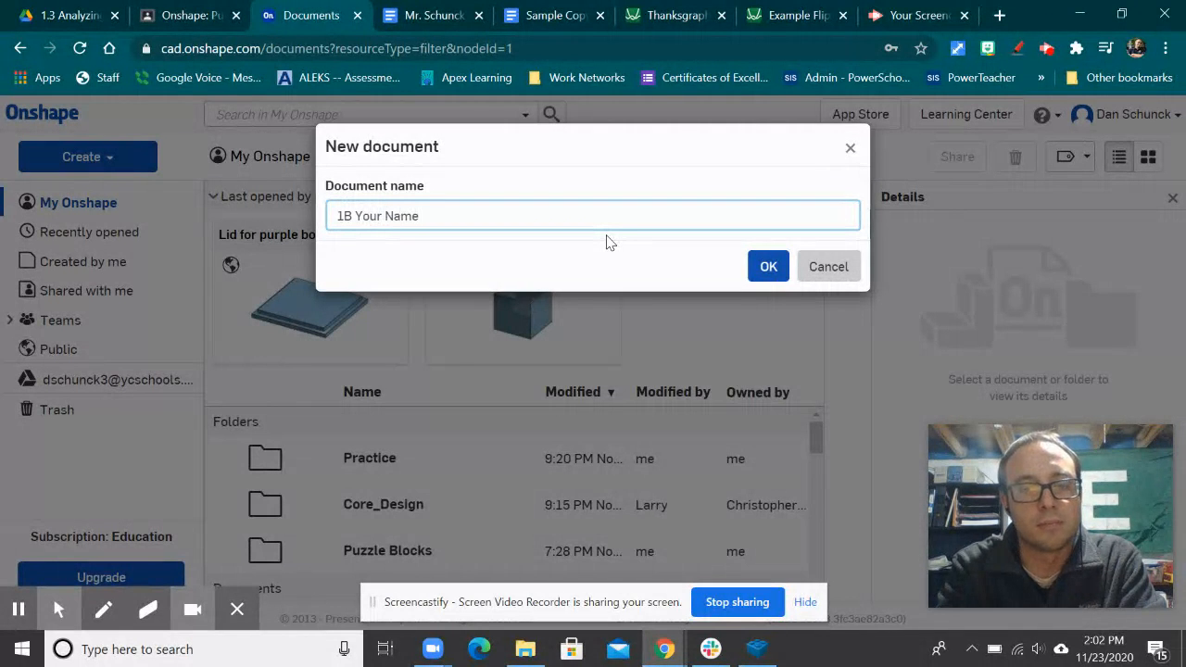
text( Puzzle Cube)
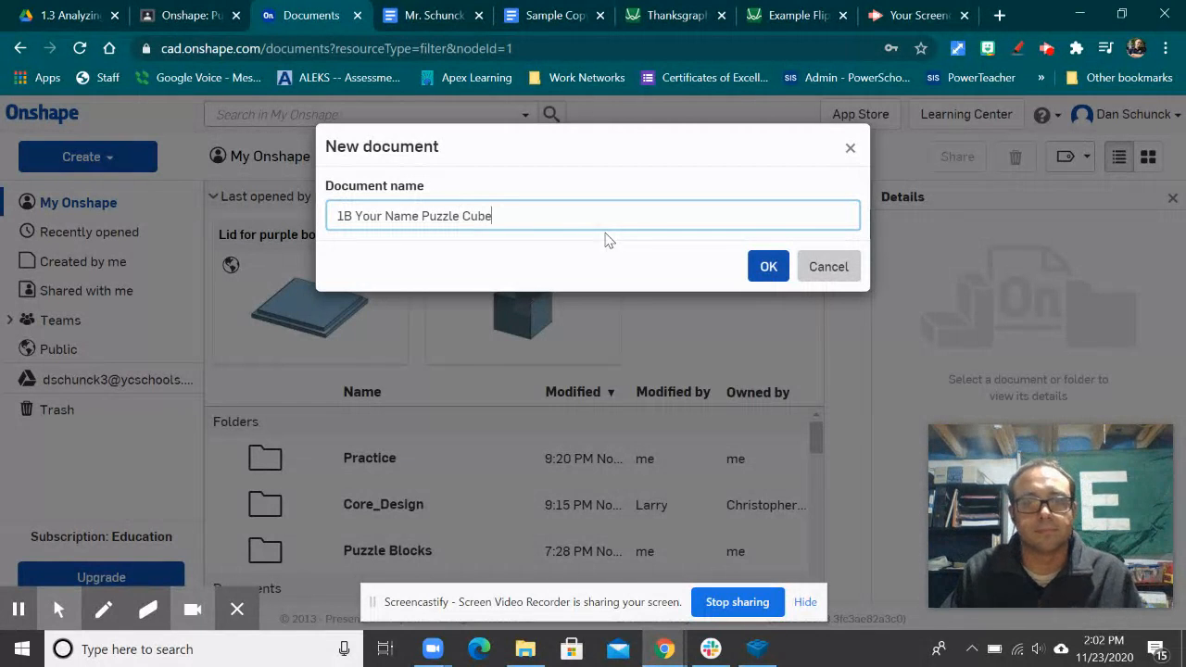
click(765, 269)
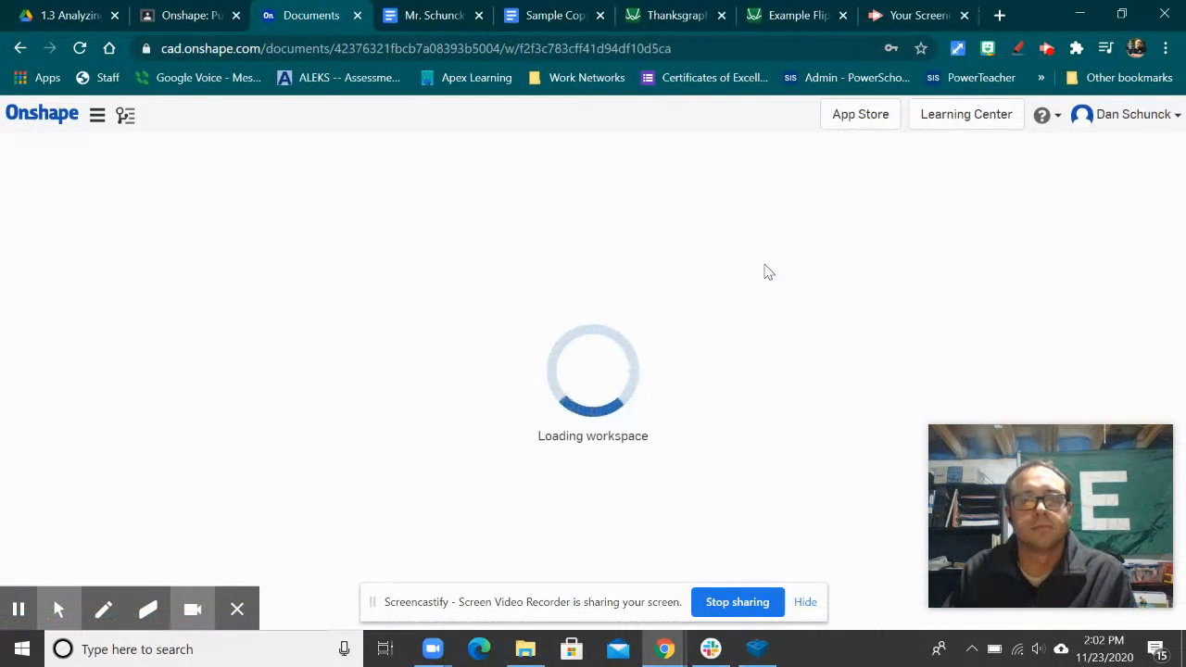
Step: Check the Classroom assignment while the workspace loads, then return to the new Part Studio
click(190, 14)
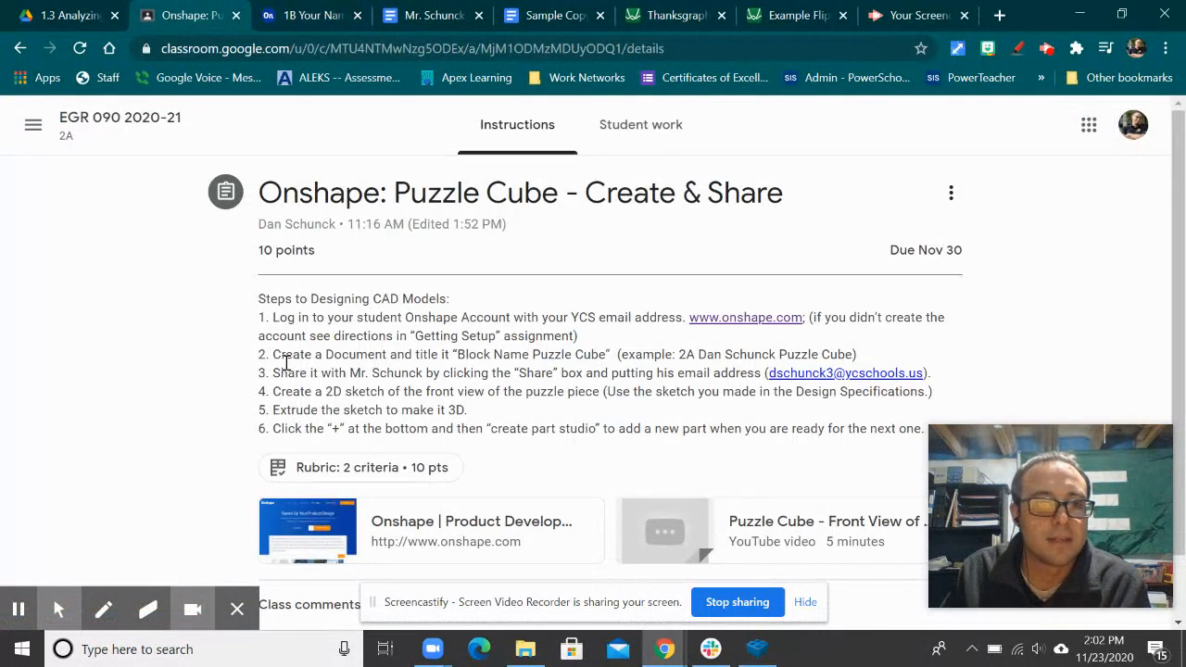
click(331, 26)
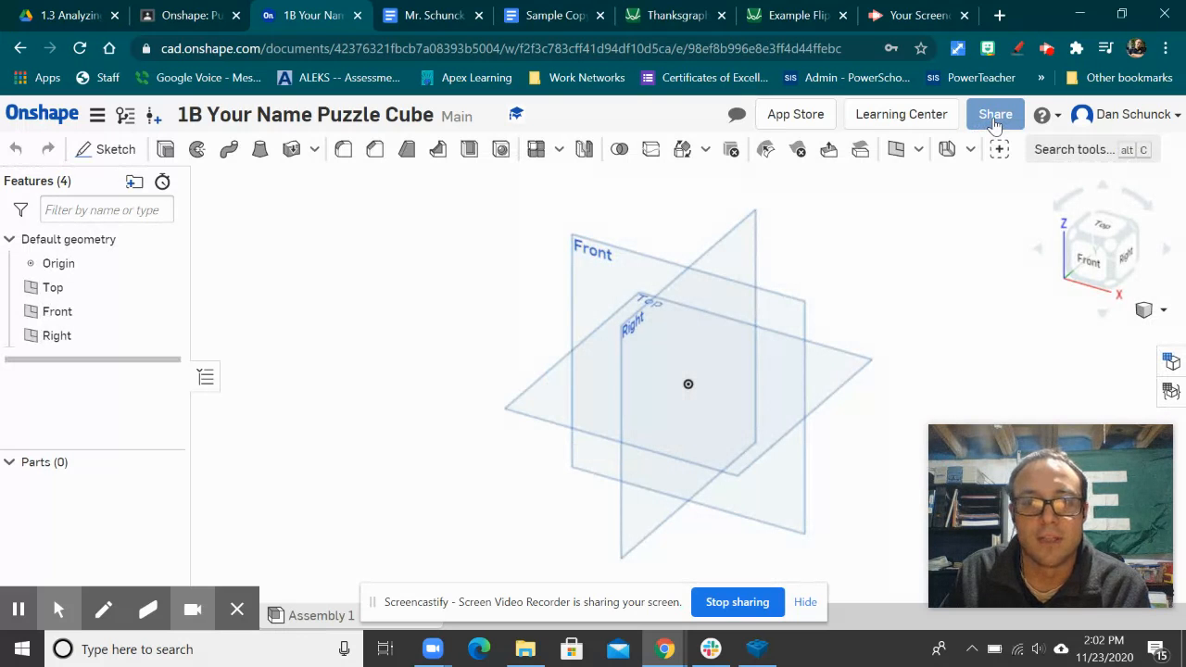
click(994, 119)
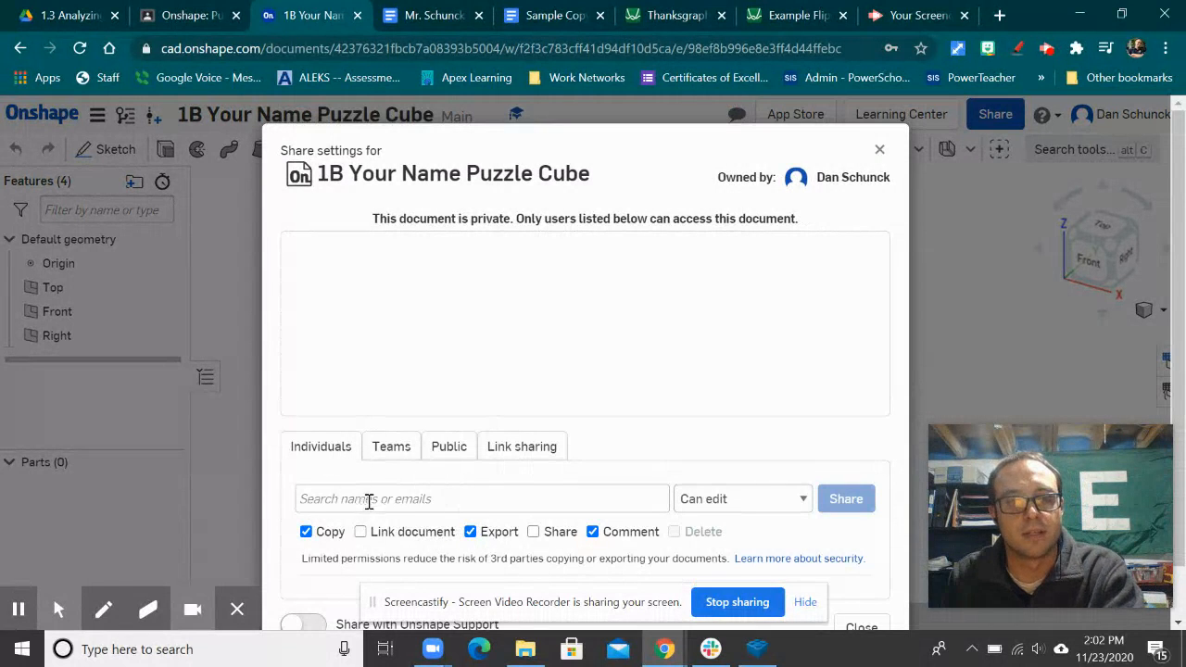
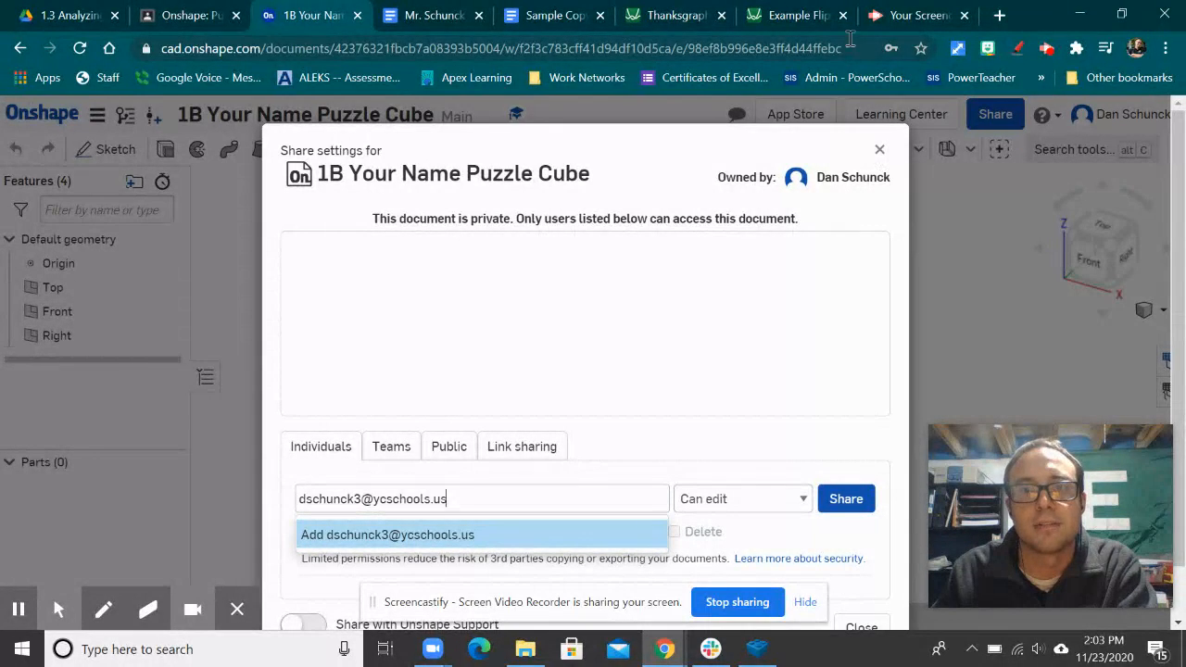
click(879, 151)
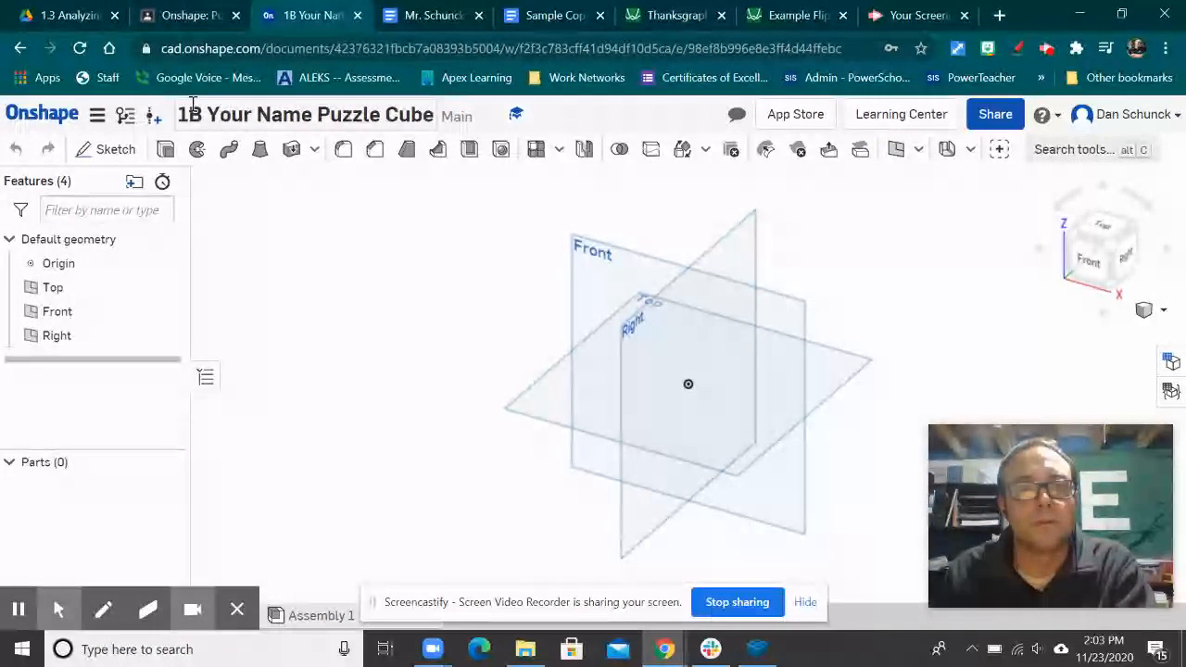
Step: Start Sketch 1 on the Front plane viewed face-on, checking the notebook drawing for reference
click(106, 157)
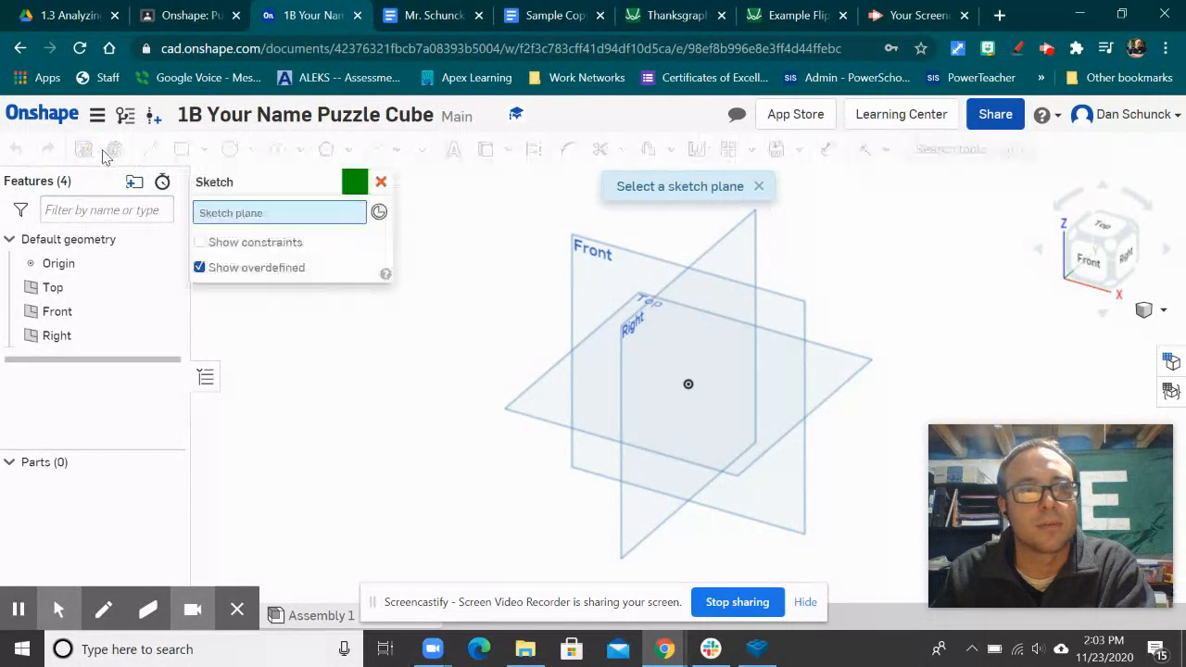
click(597, 258)
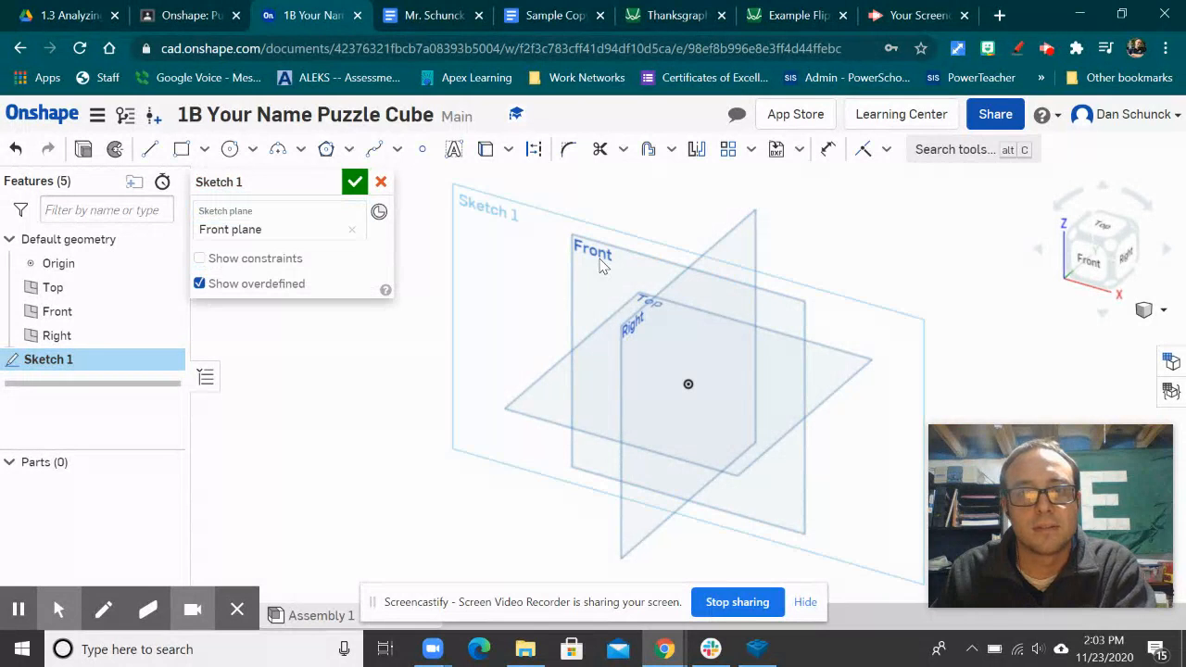
click(1098, 266)
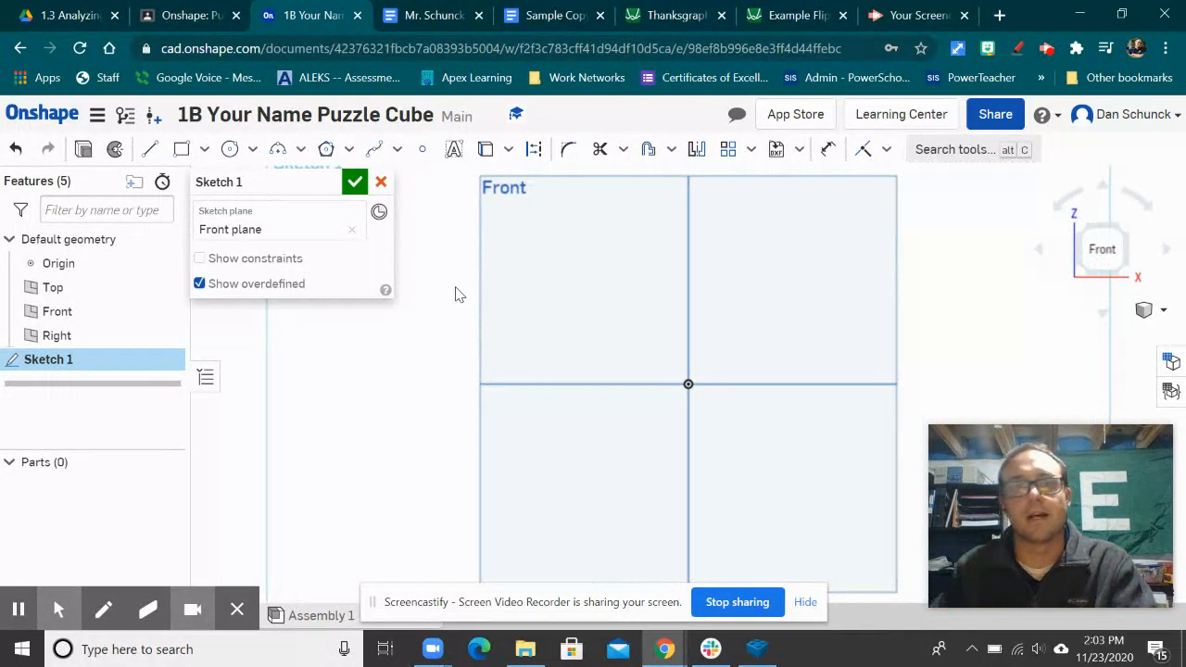
click(412, 16)
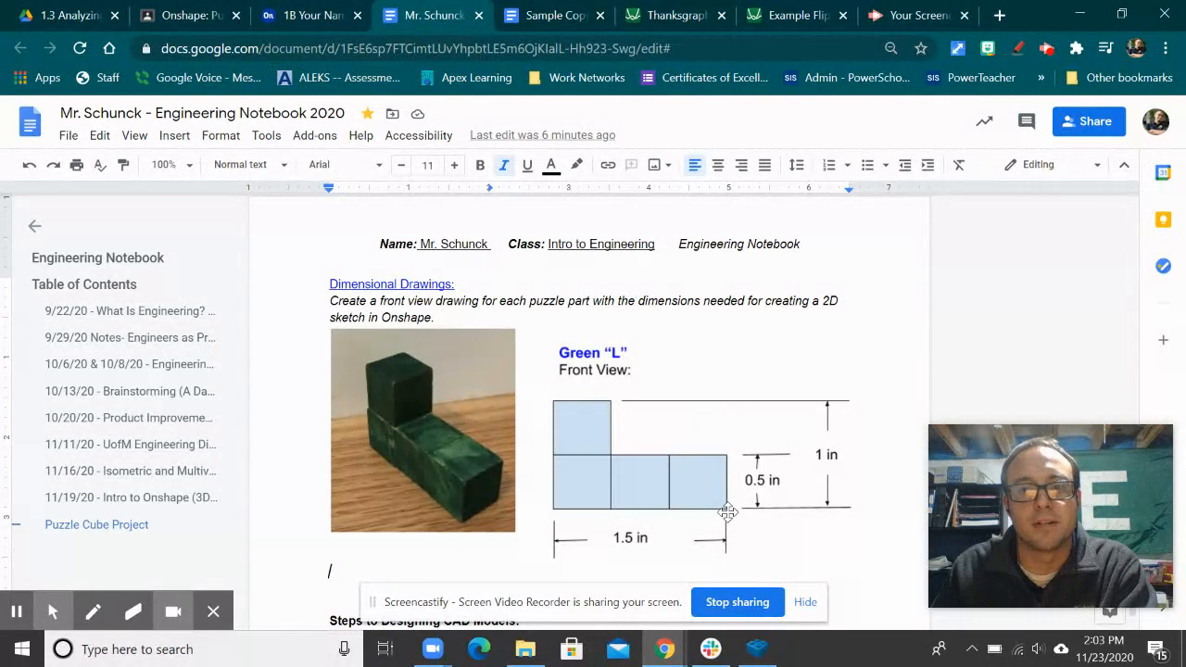
click(313, 14)
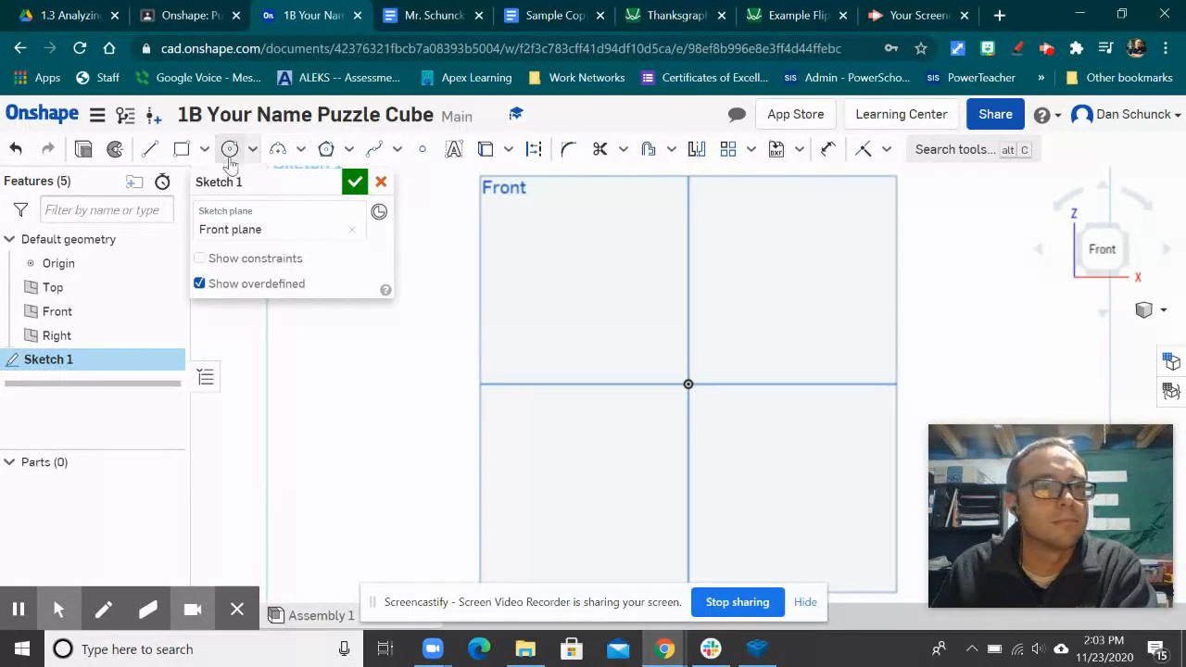
Step: Draw a 1.5 in horizontal line from the origin, then consult the notebook drawing
click(151, 151)
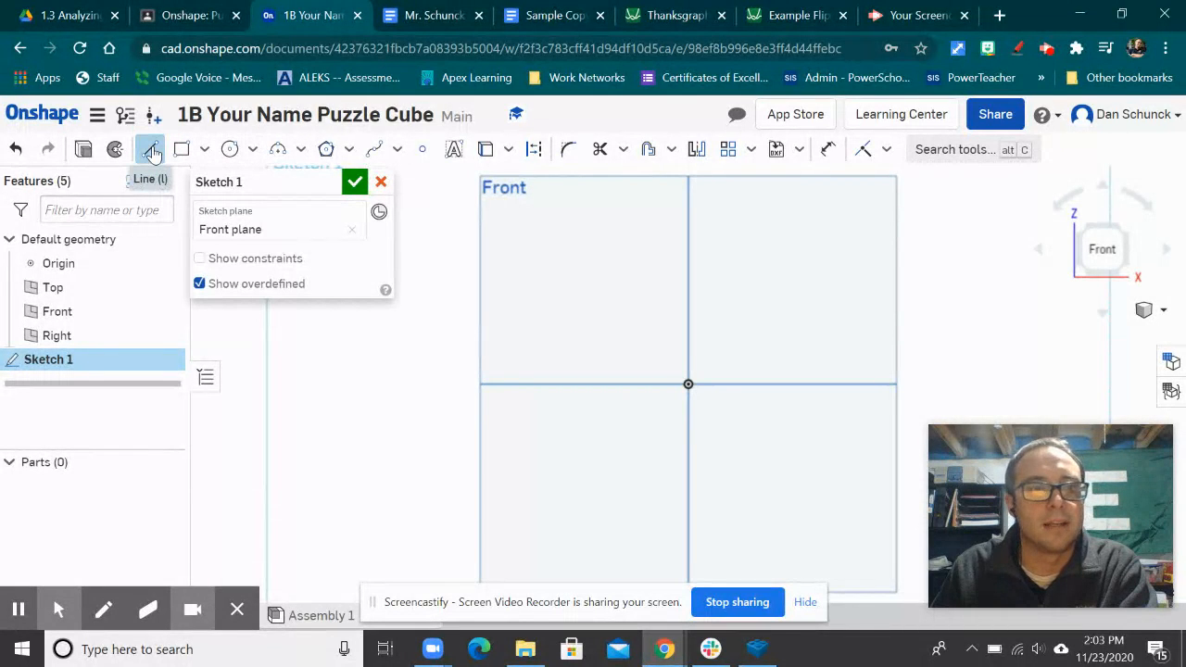
click(688, 384)
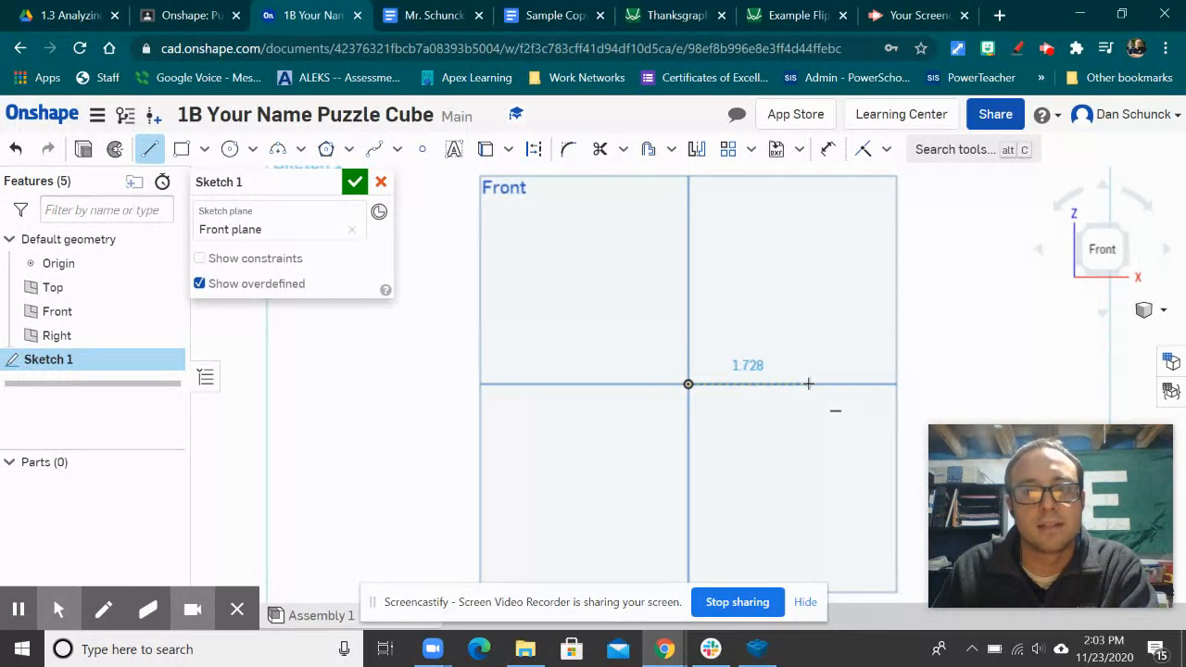
click(808, 384)
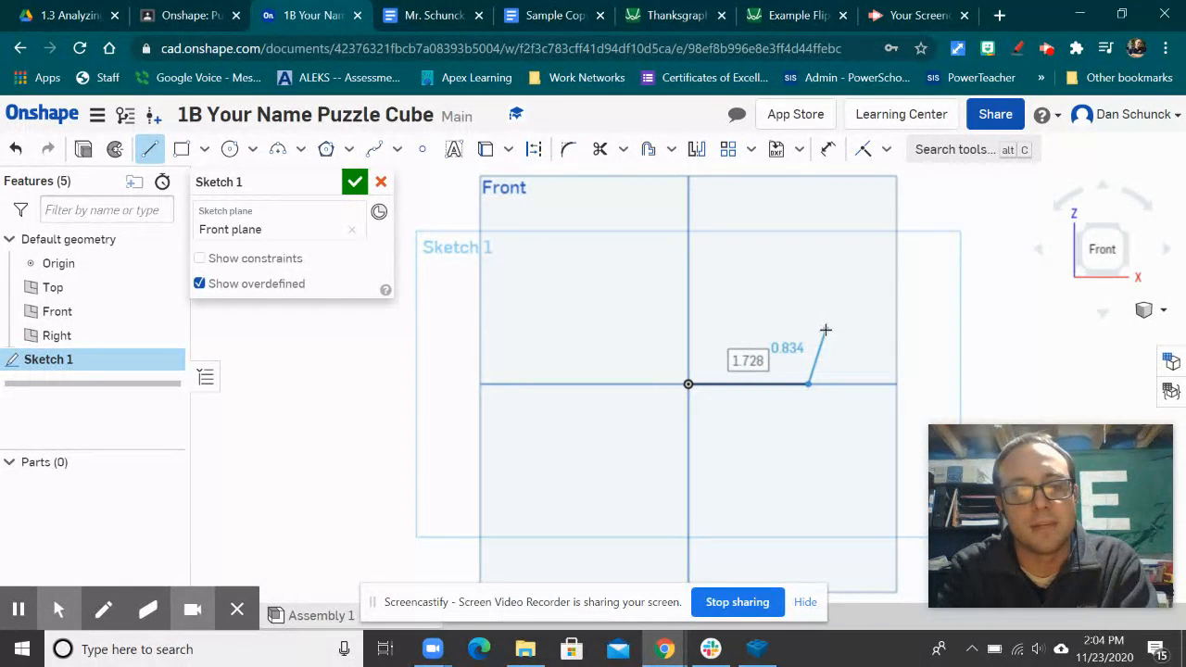
text(1)
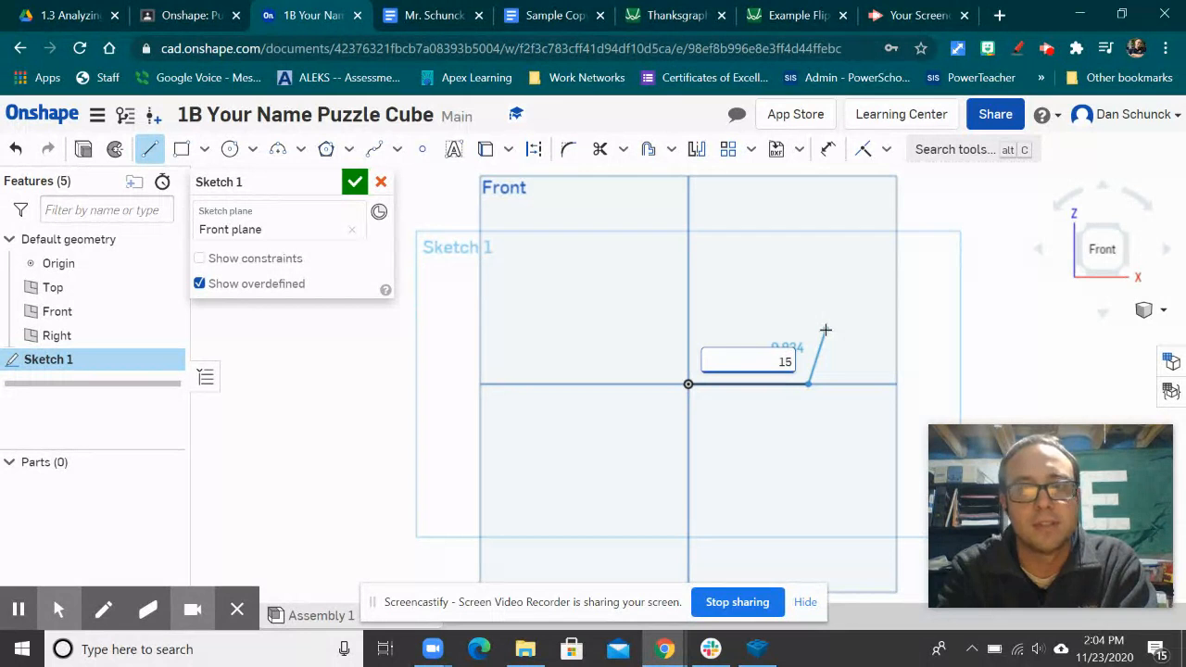
text(.5)
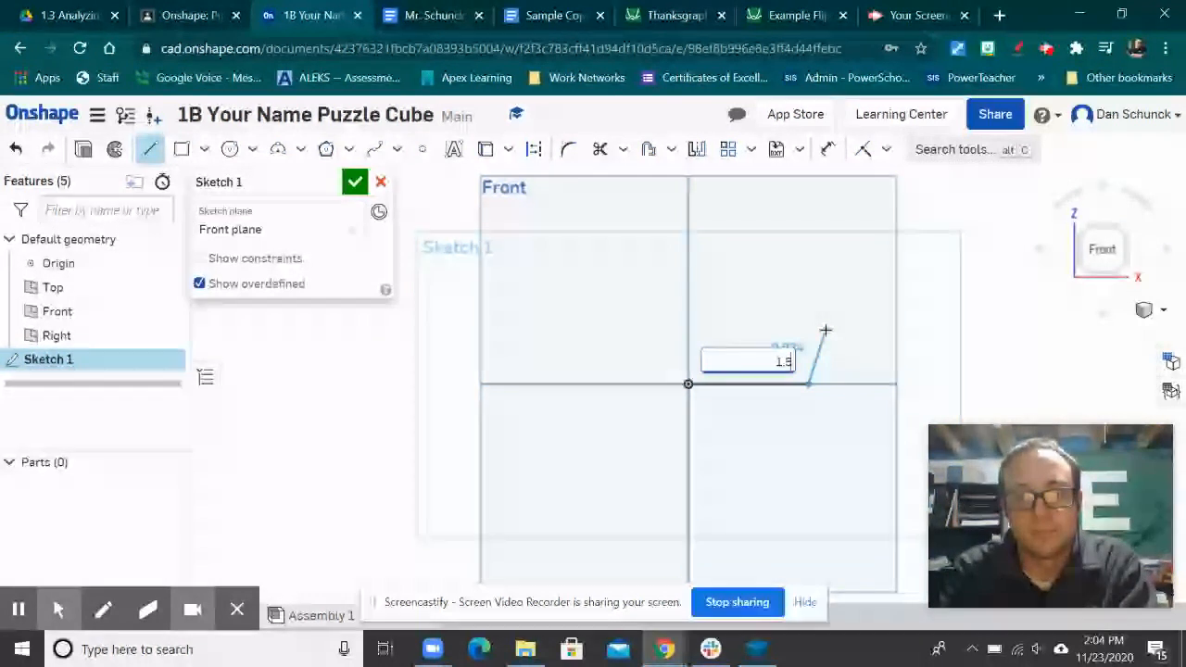
key(Return)
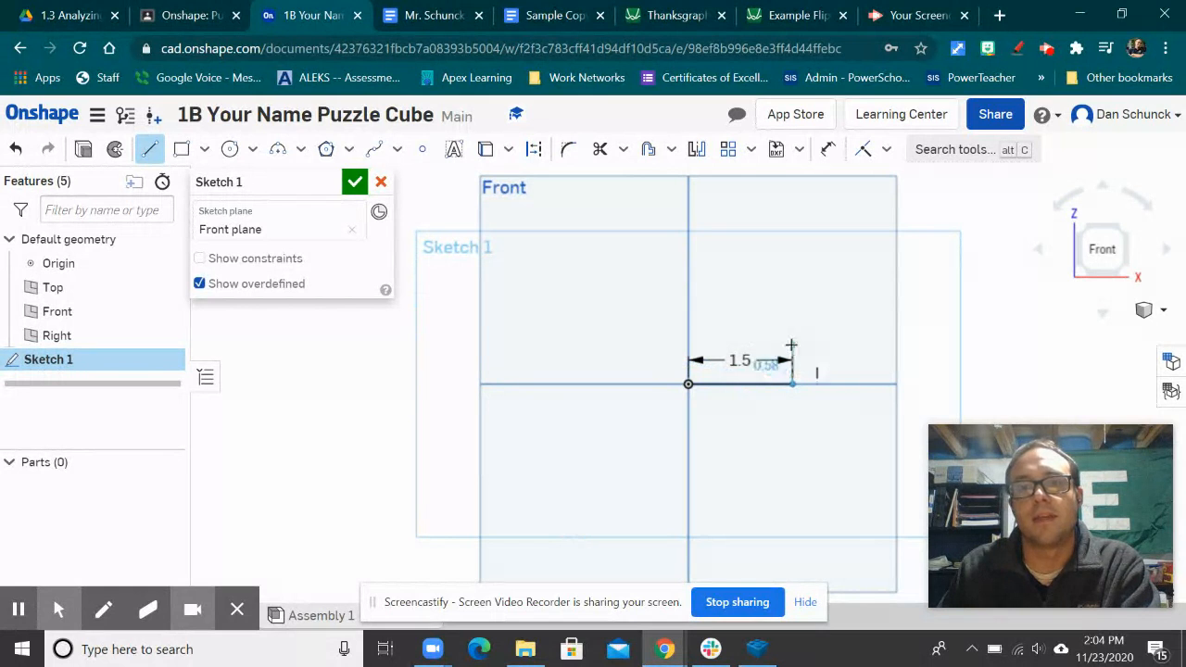
click(452, 17)
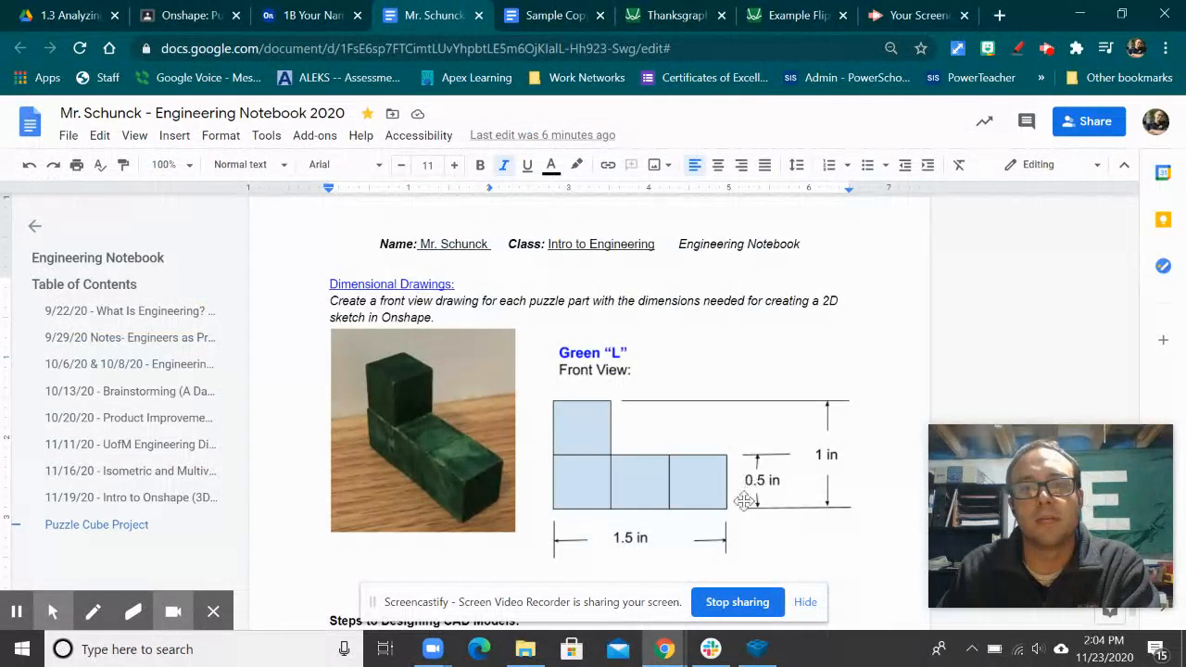
Step: Back in the sketch, draw a 0.5 in vertical line up from the base line's end
click(286, 19)
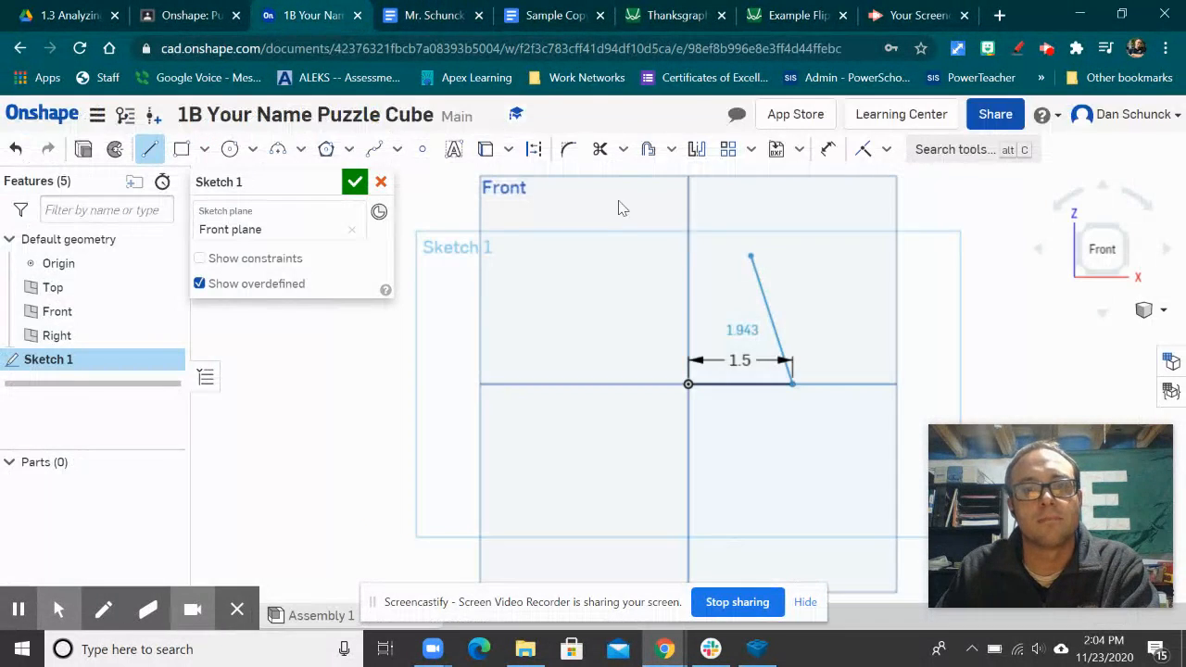
click(793, 328)
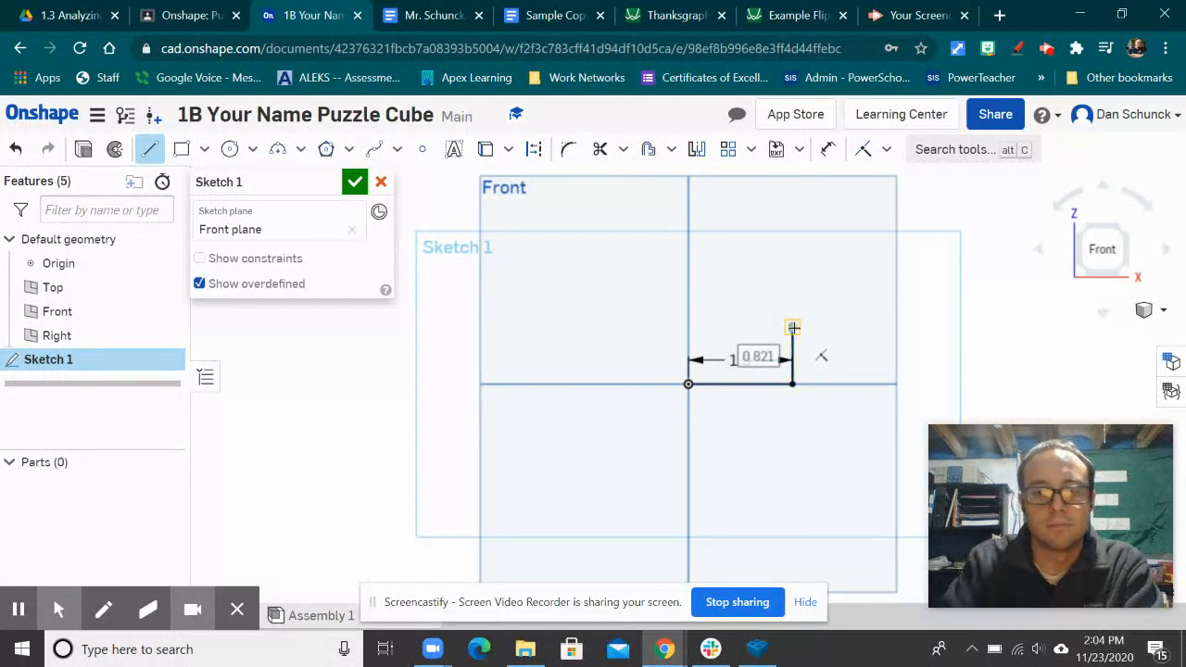
text(.5)
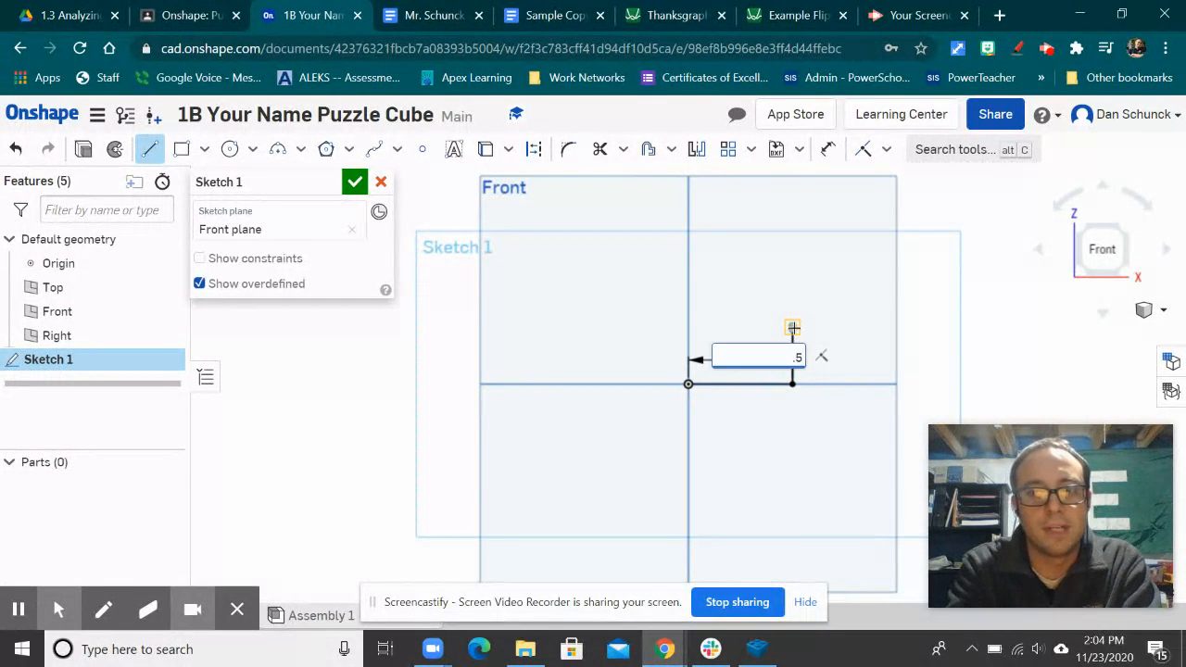
key(Return)
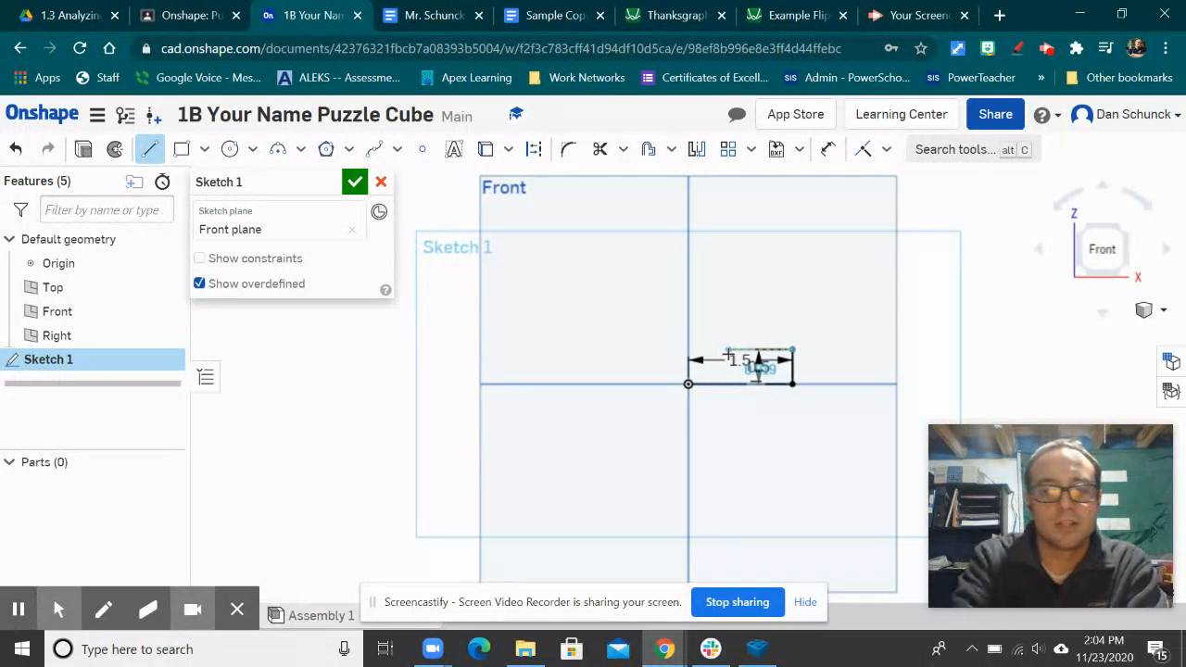
Step: Add the top line and another 0.5 in vertical line, then close the L profile at the origin
click(728, 353)
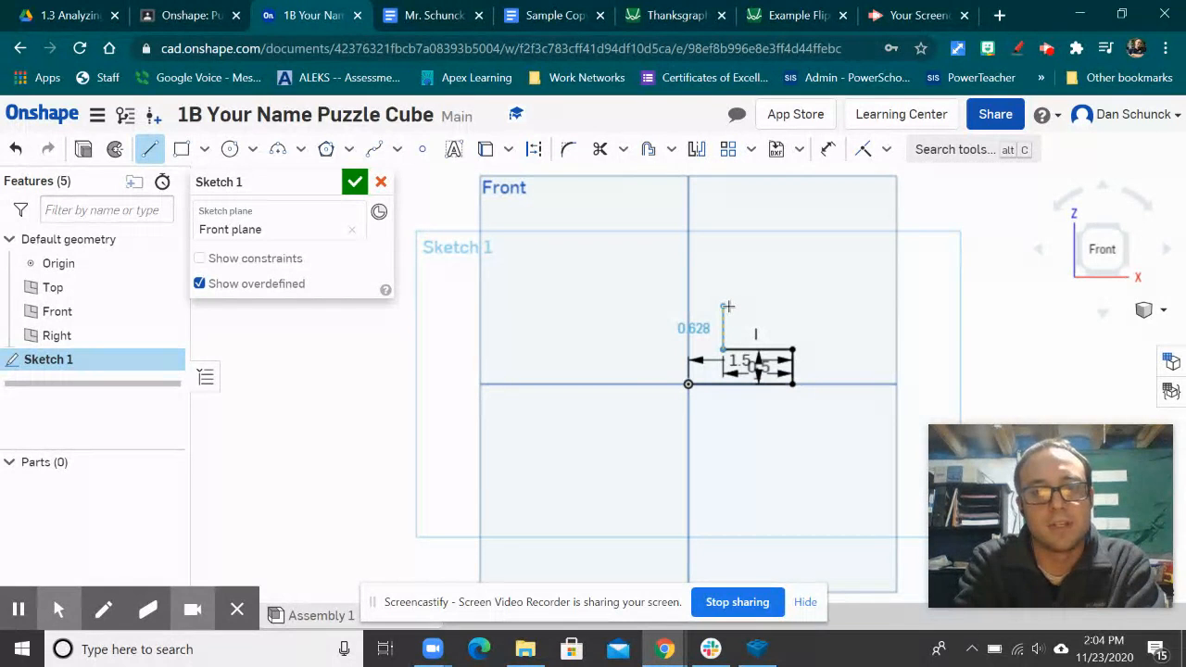
click(727, 305)
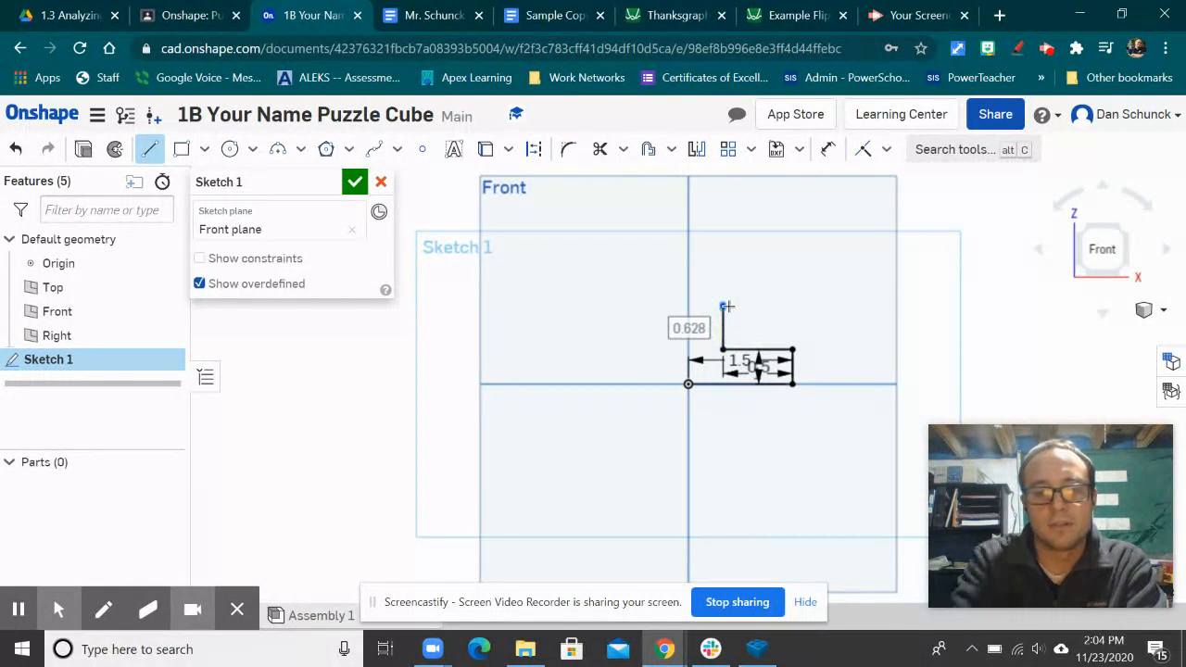
text(.5)
key(Return)
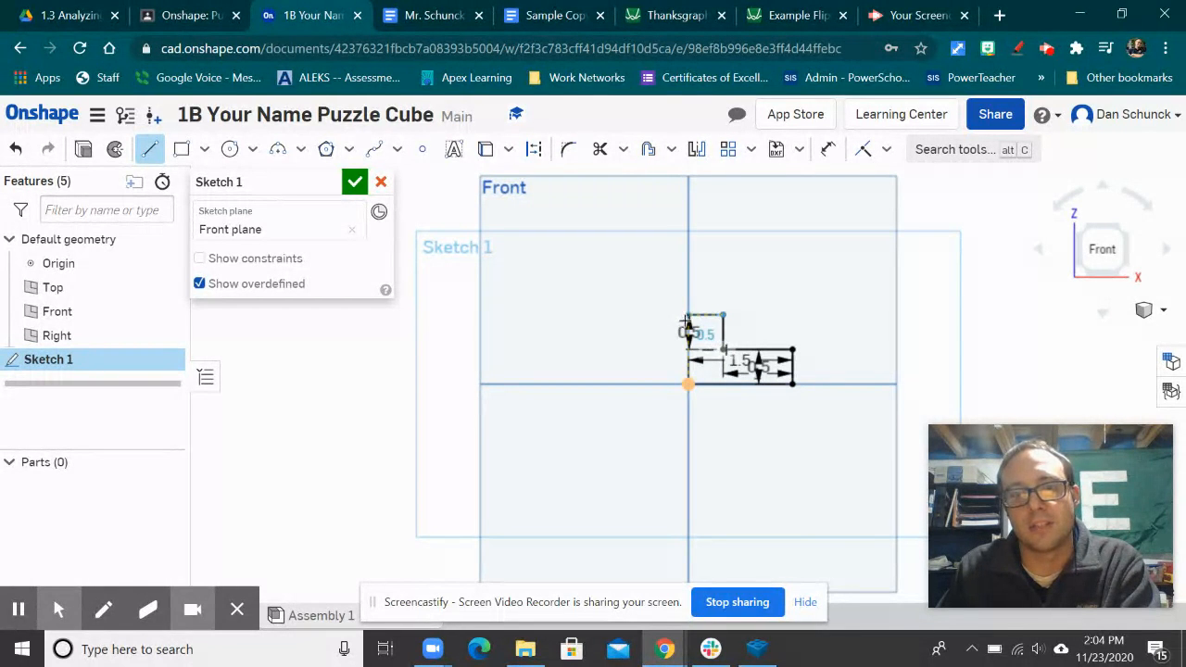
scroll(685, 321, up, 3)
scroll(685, 321, up, 4)
scroll(794, 313, down, 2)
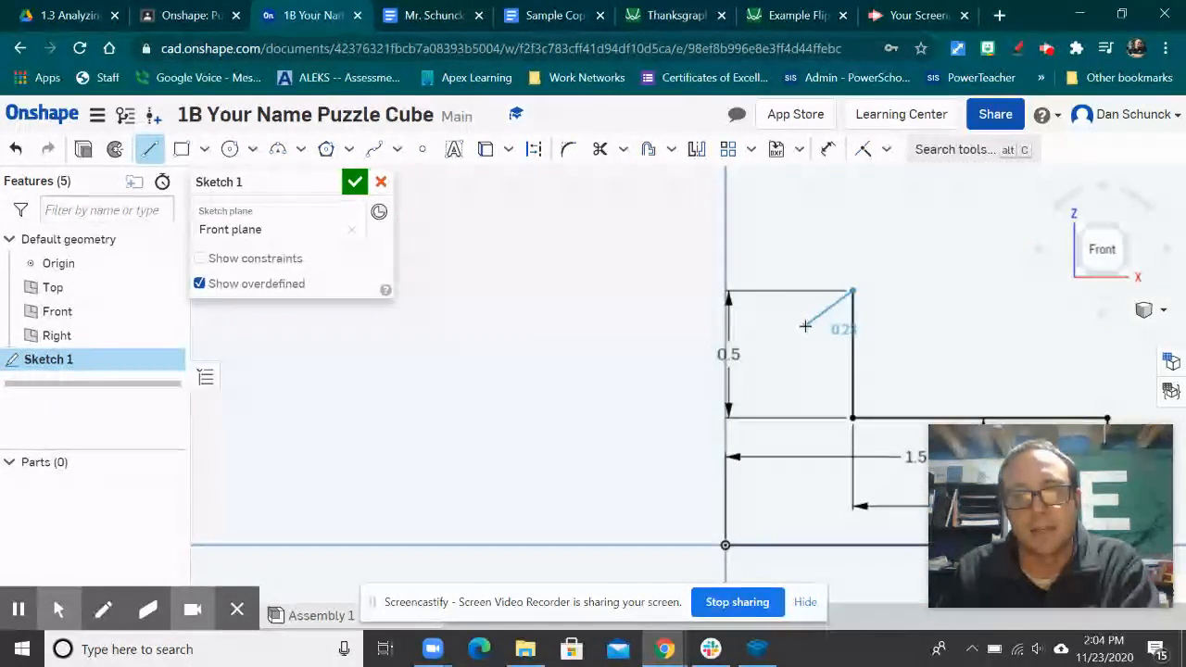
click(728, 292)
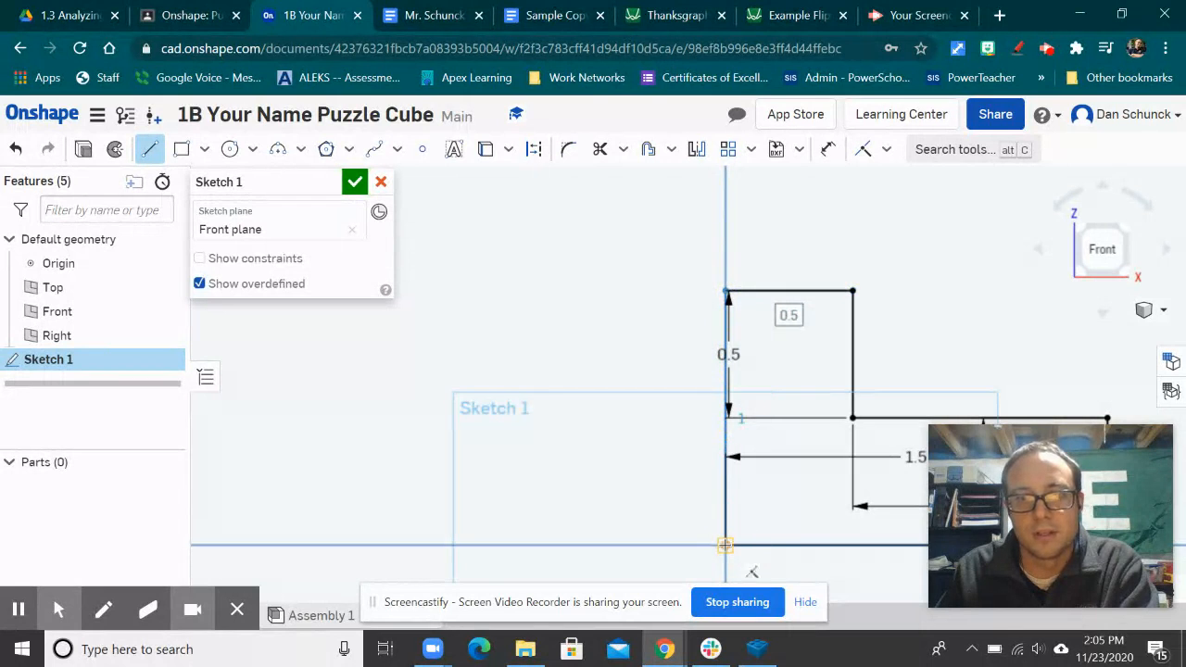
click(726, 545)
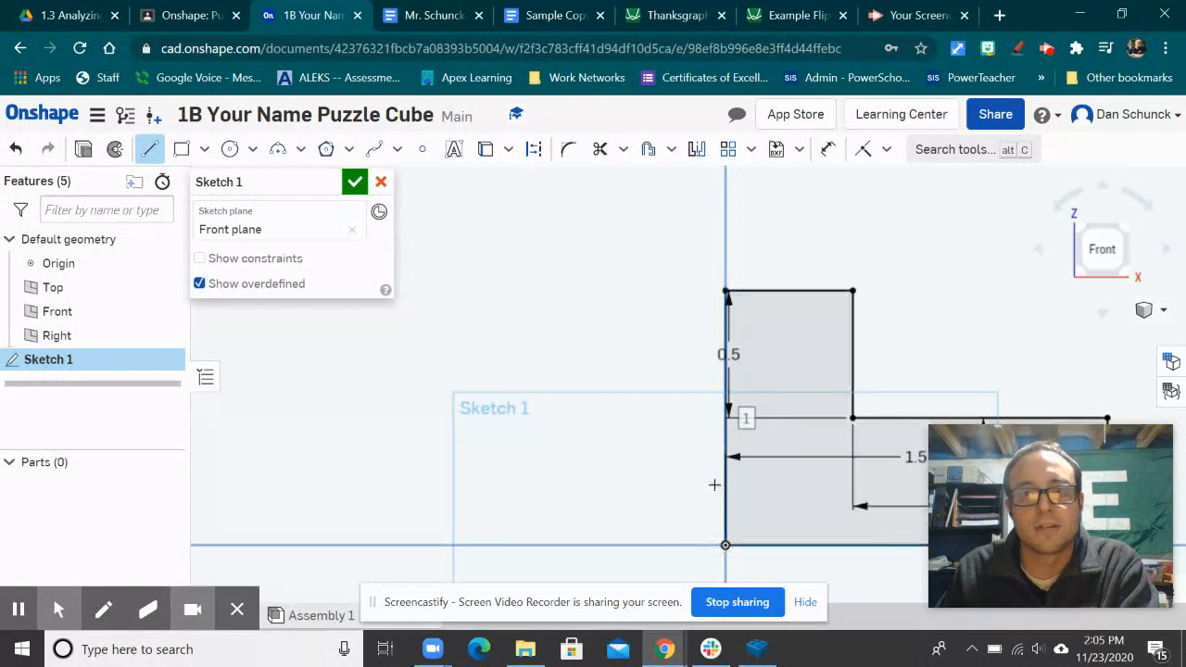
Step: Finish Sketch 1 and switch to an isometric view zoomed in on the L profile
click(353, 181)
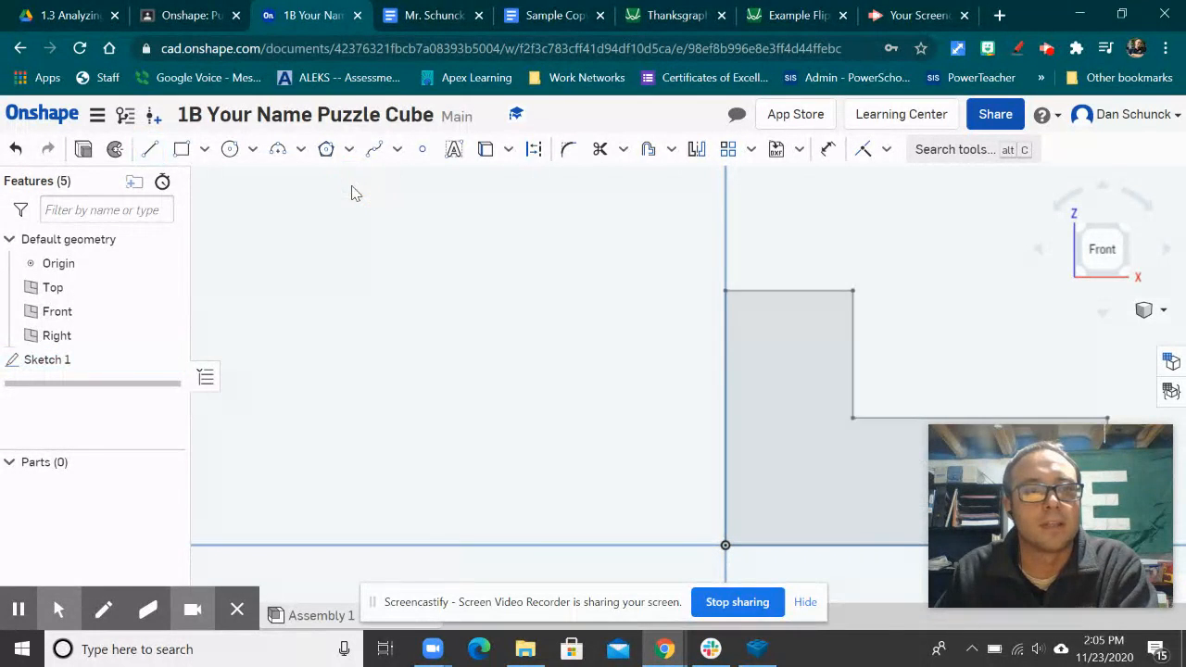
scroll(534, 380, down, 3)
scroll(612, 386, up, 3)
scroll(768, 436, down, 2)
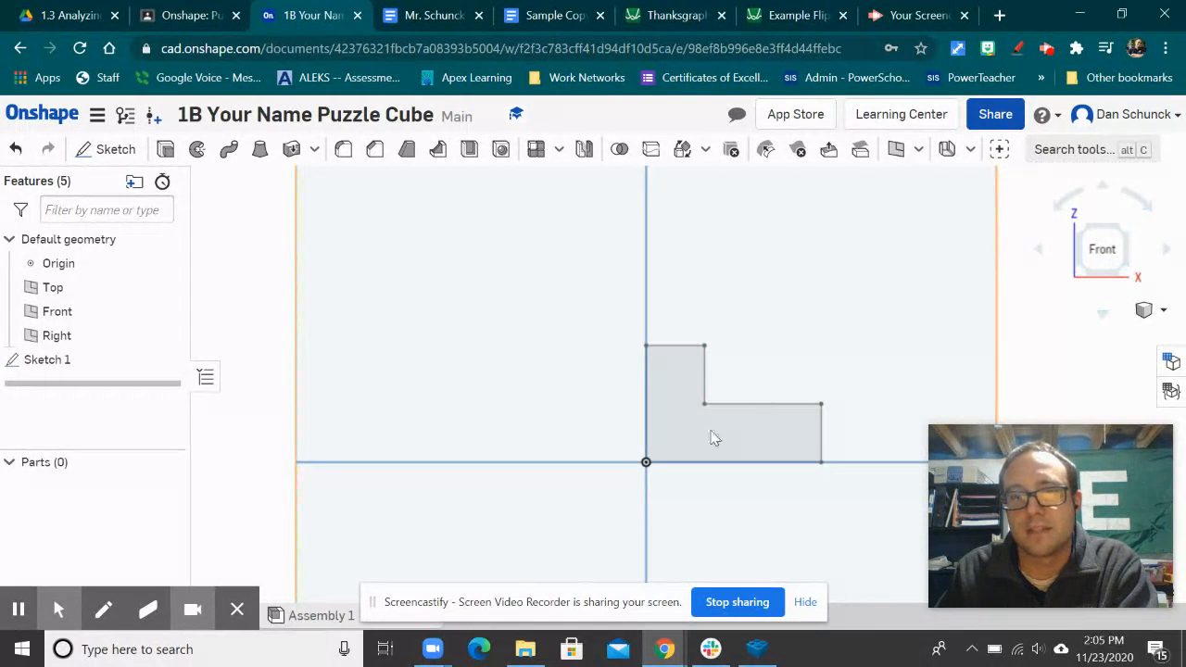
click(1163, 313)
click(1112, 272)
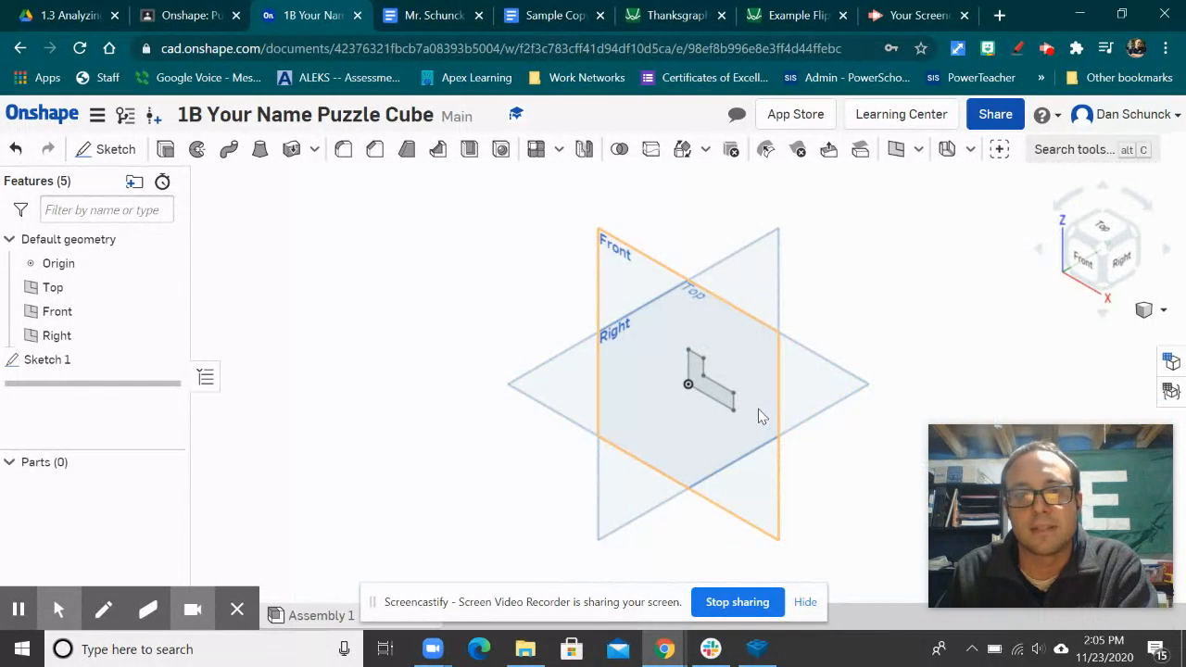
scroll(759, 412, up, 5)
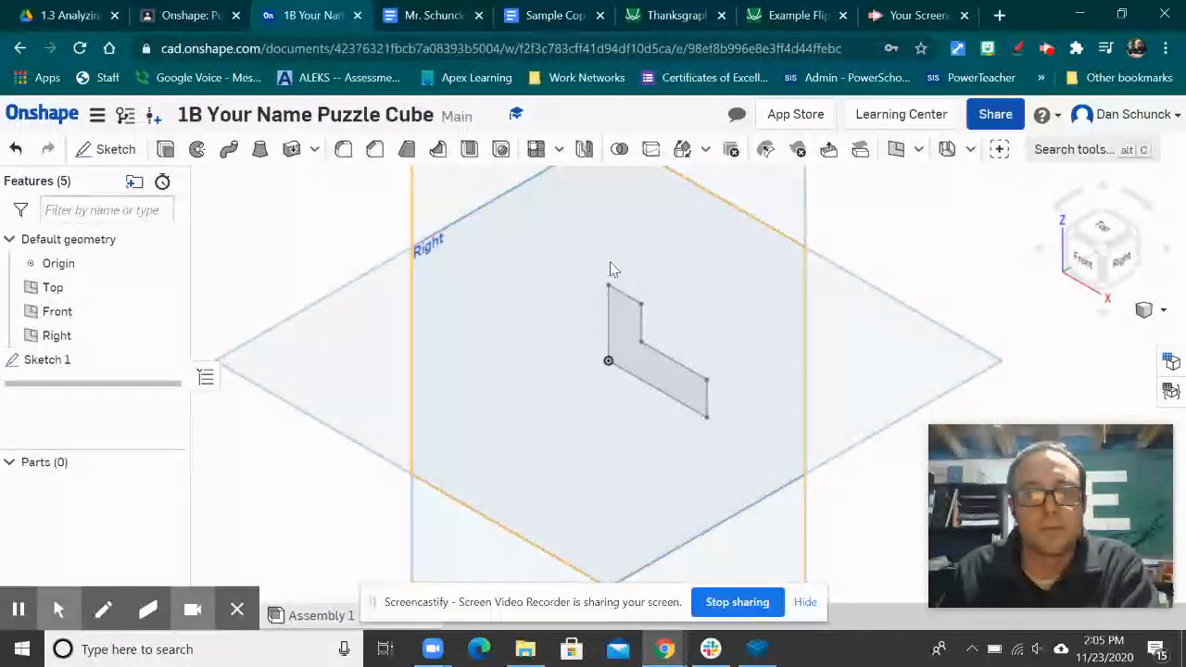
Step: Extrude the L-shaped sketch region 0.5 in to create Part 1
click(166, 152)
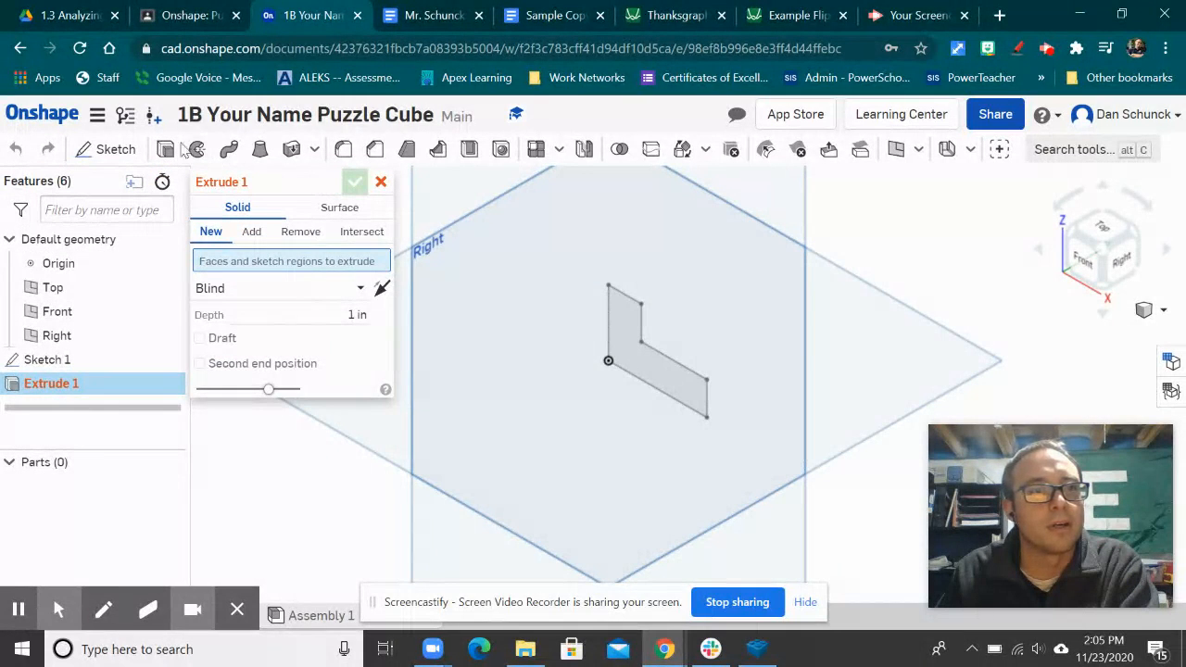
click(619, 339)
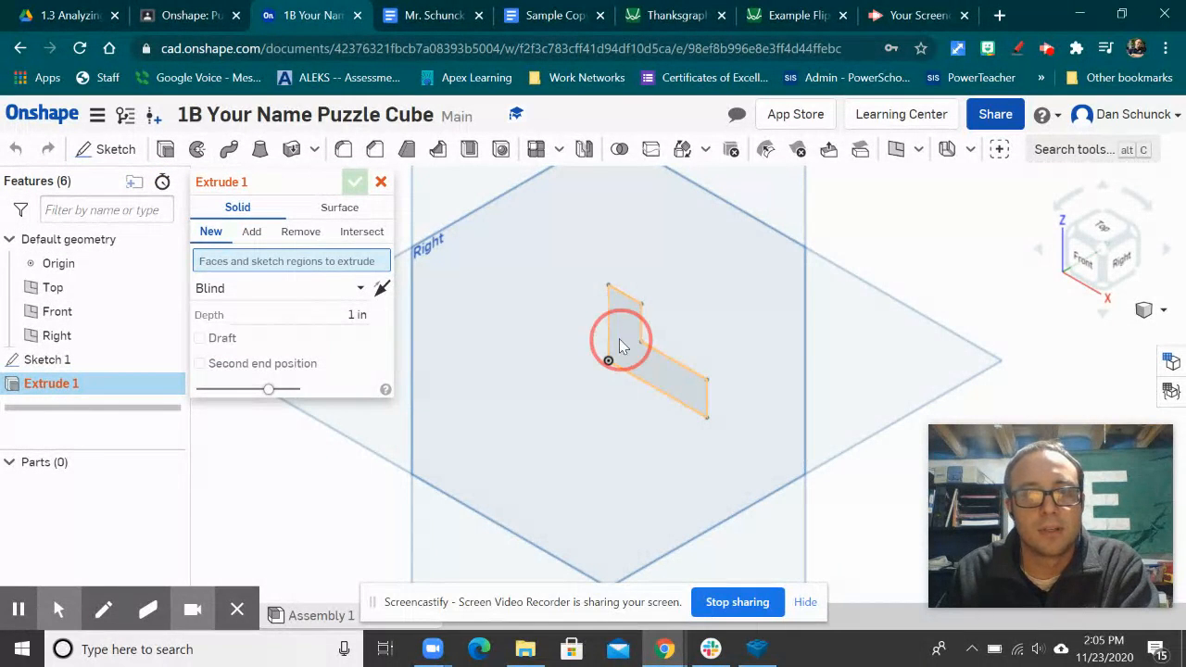
click(356, 330)
text(5)
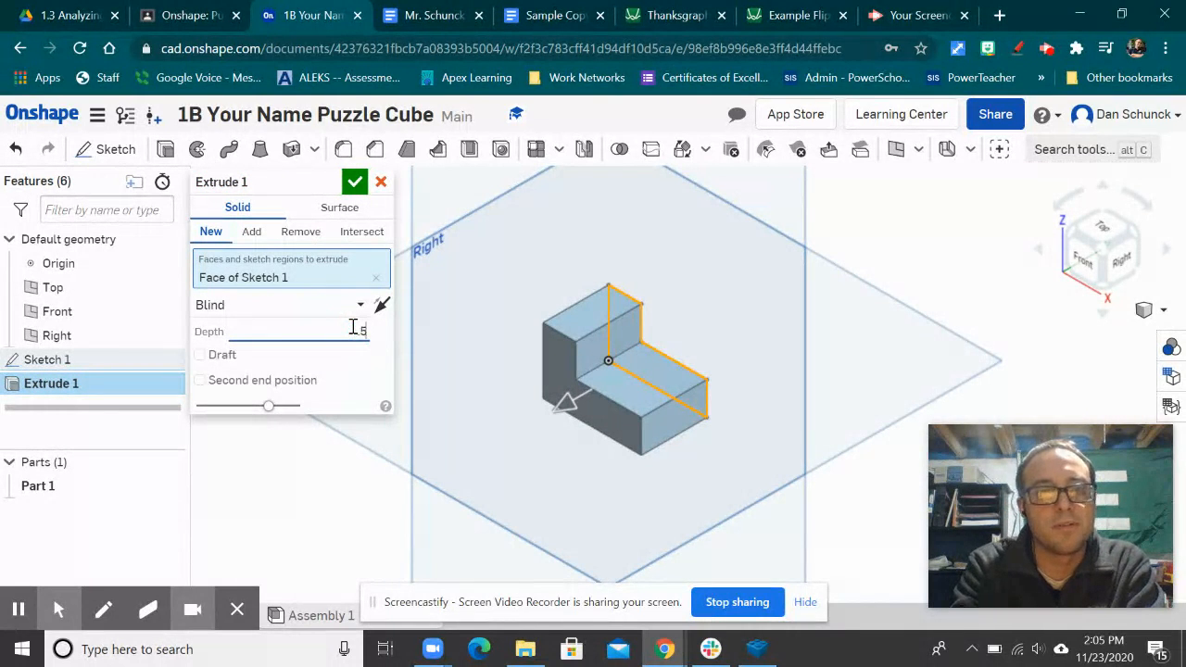
key(Return)
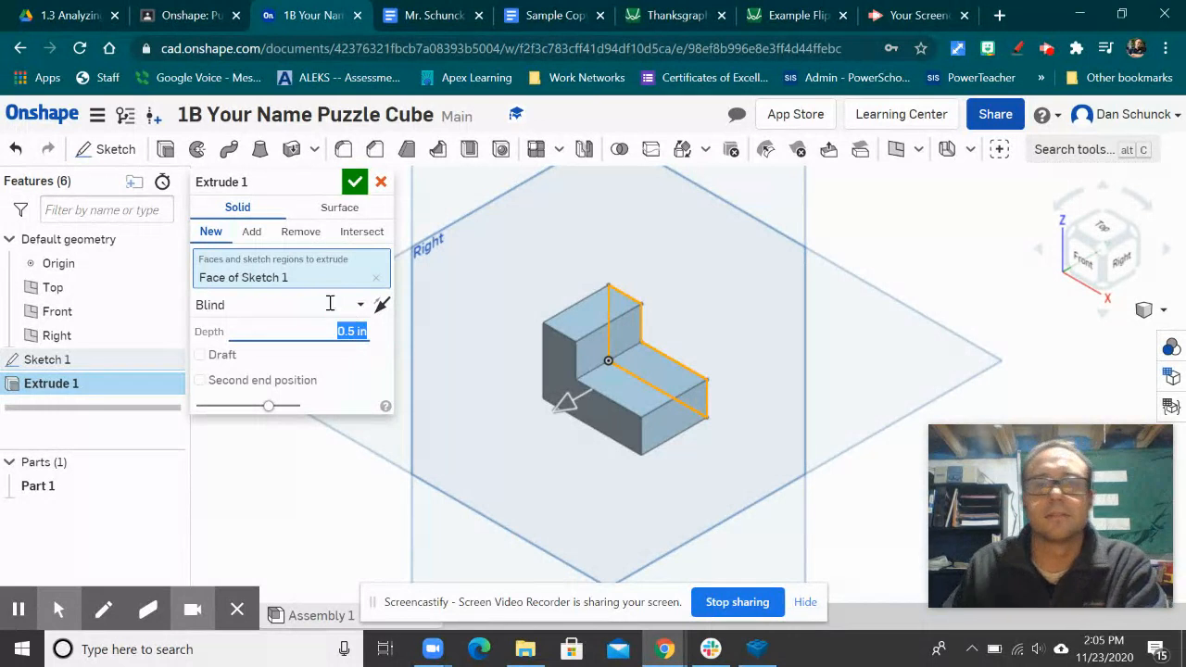
click(354, 182)
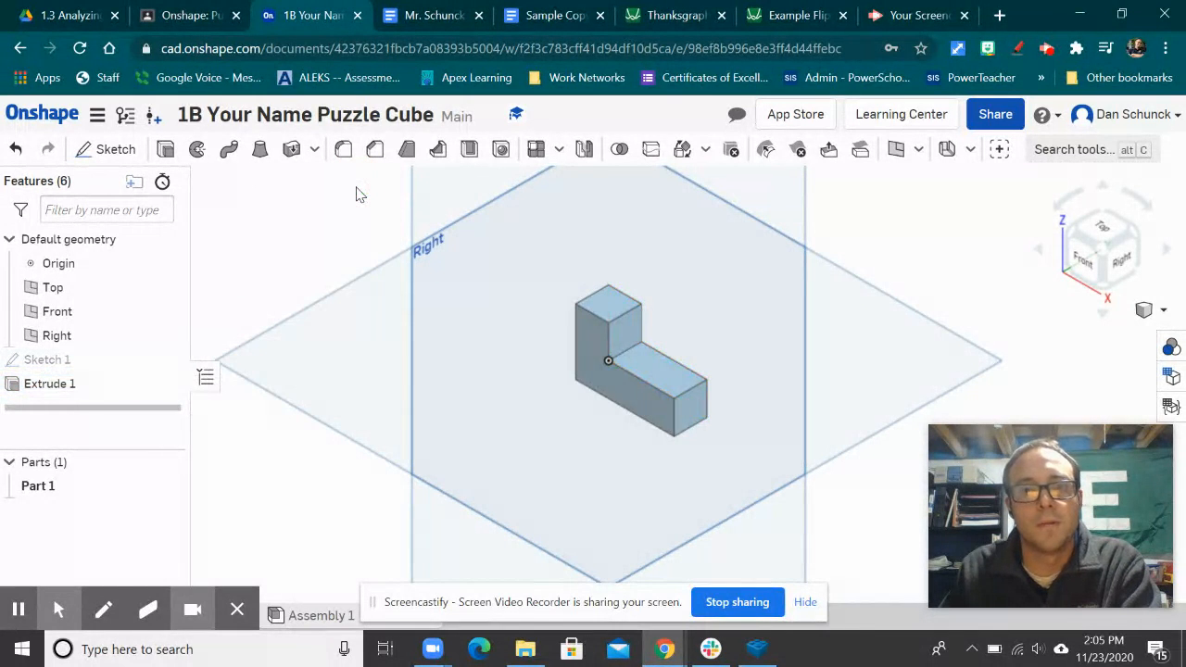
Step: Give Part 1 the dark green appearance 488C29
right_click(637, 367)
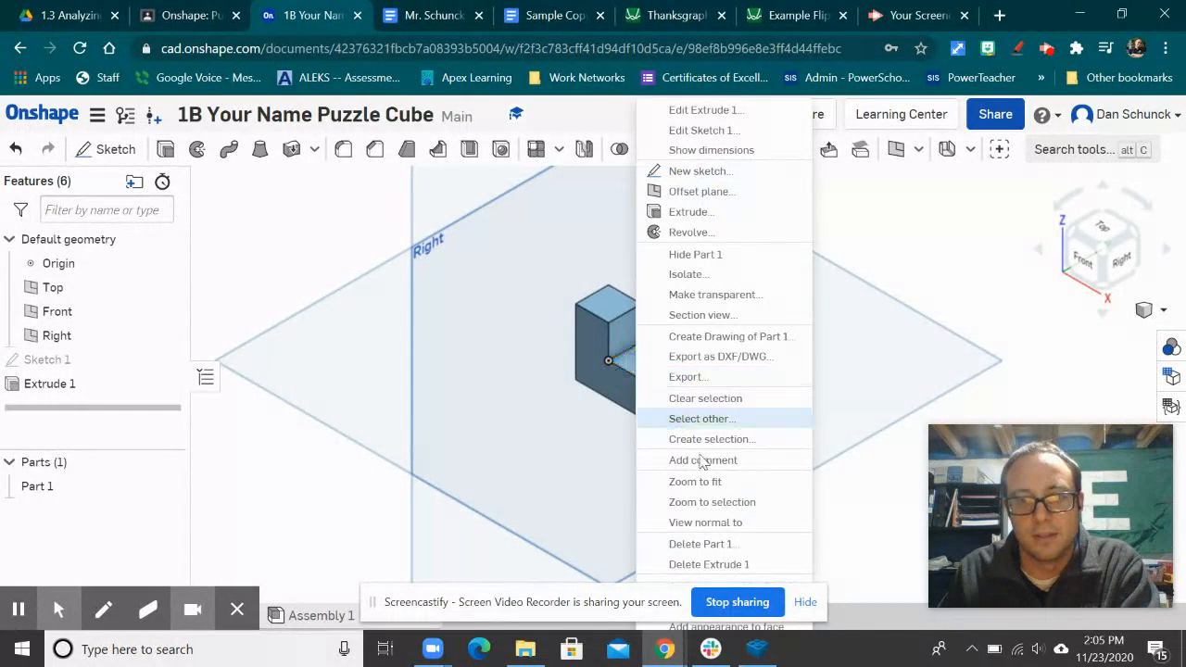
click(802, 606)
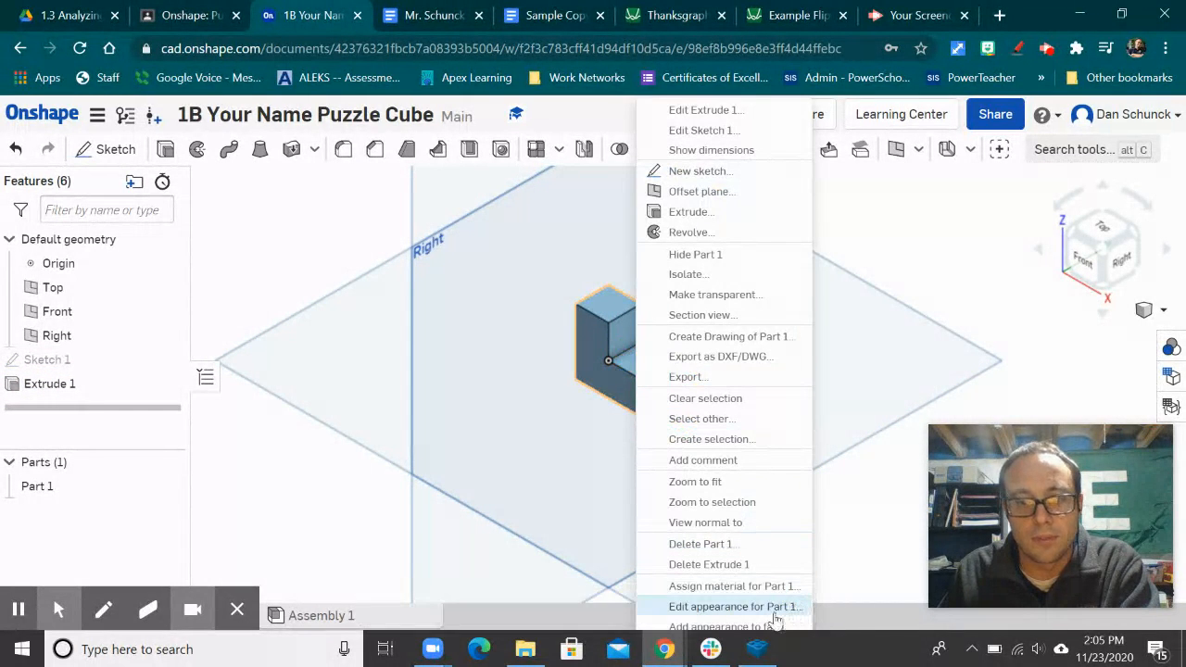
click(722, 607)
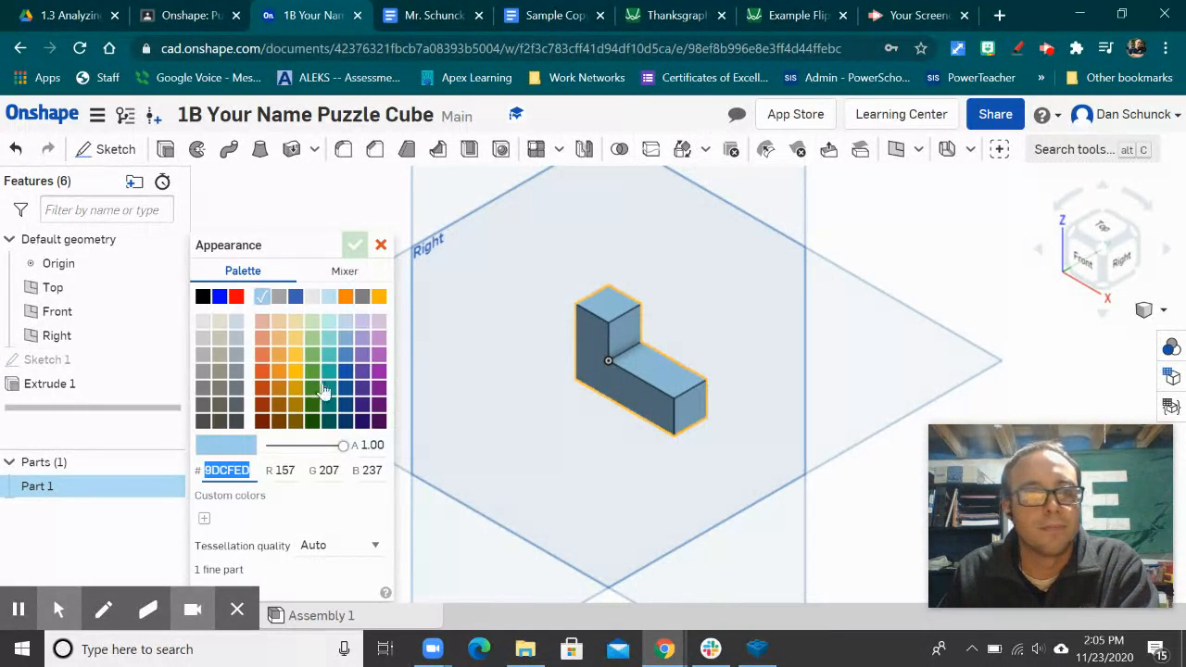
click(312, 389)
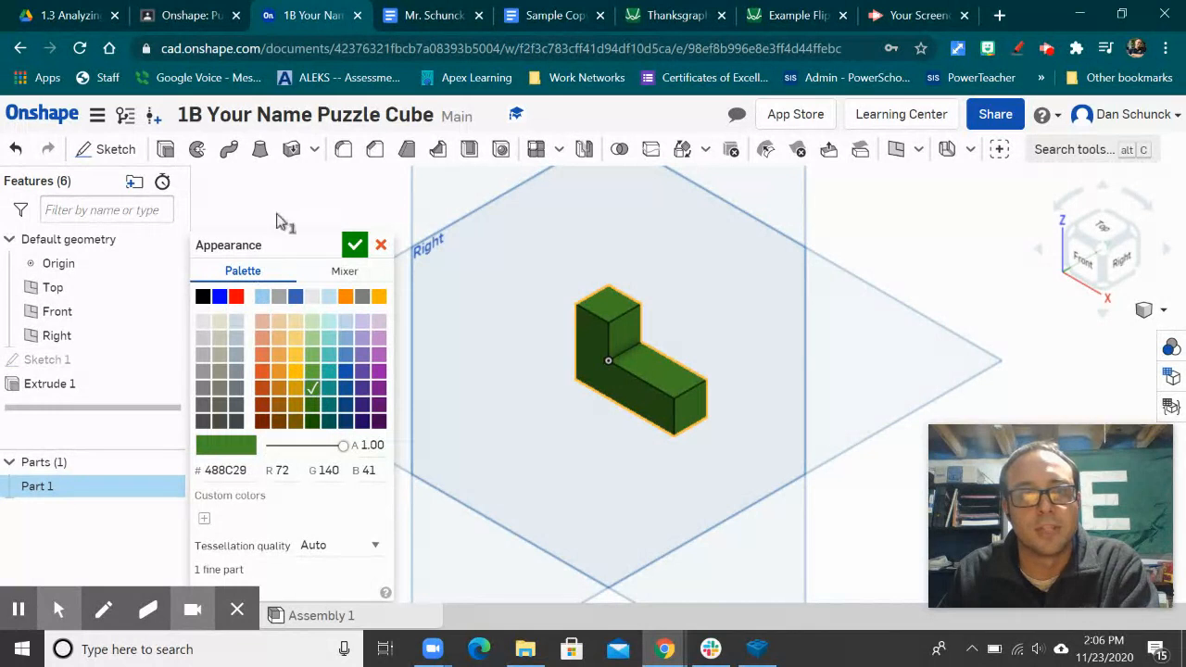
click(353, 245)
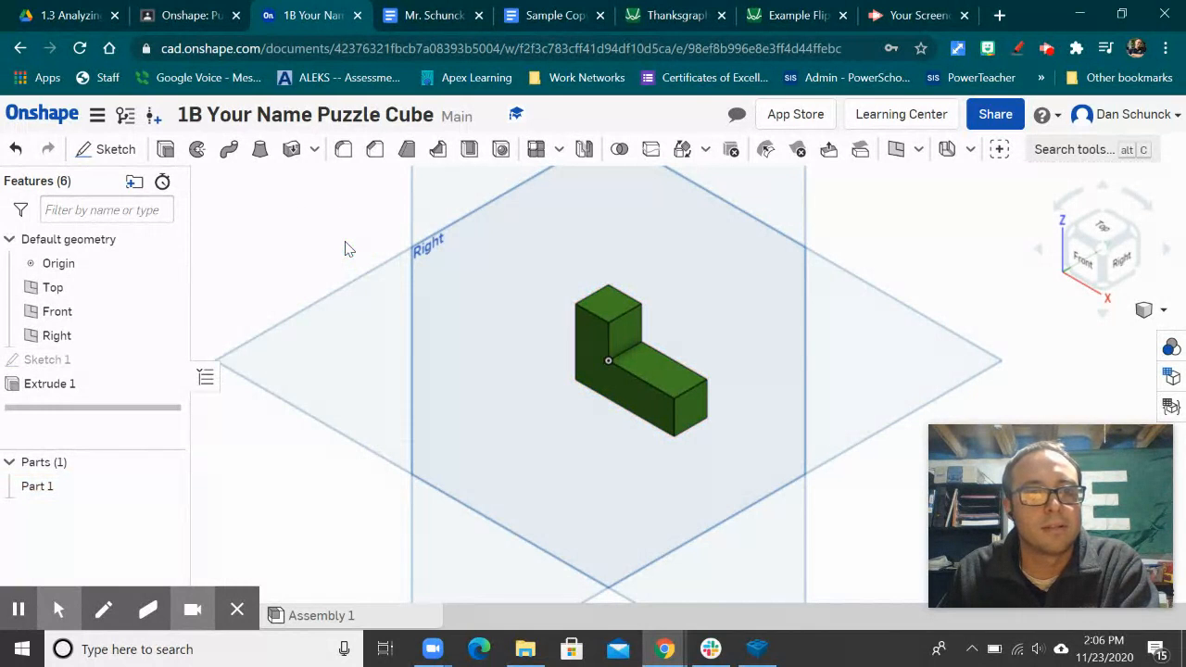
Step: Add a new empty Part Studio 2 tab to the document from the + menu
scroll(843, 363, down, 3)
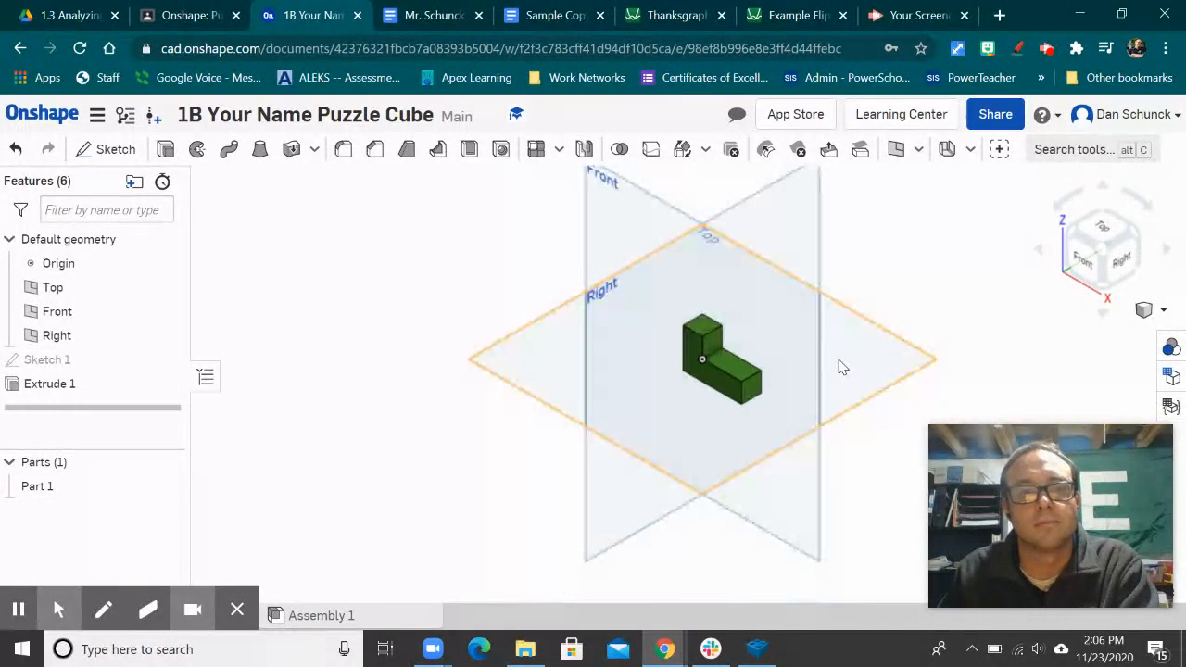
click(236, 611)
click(49, 615)
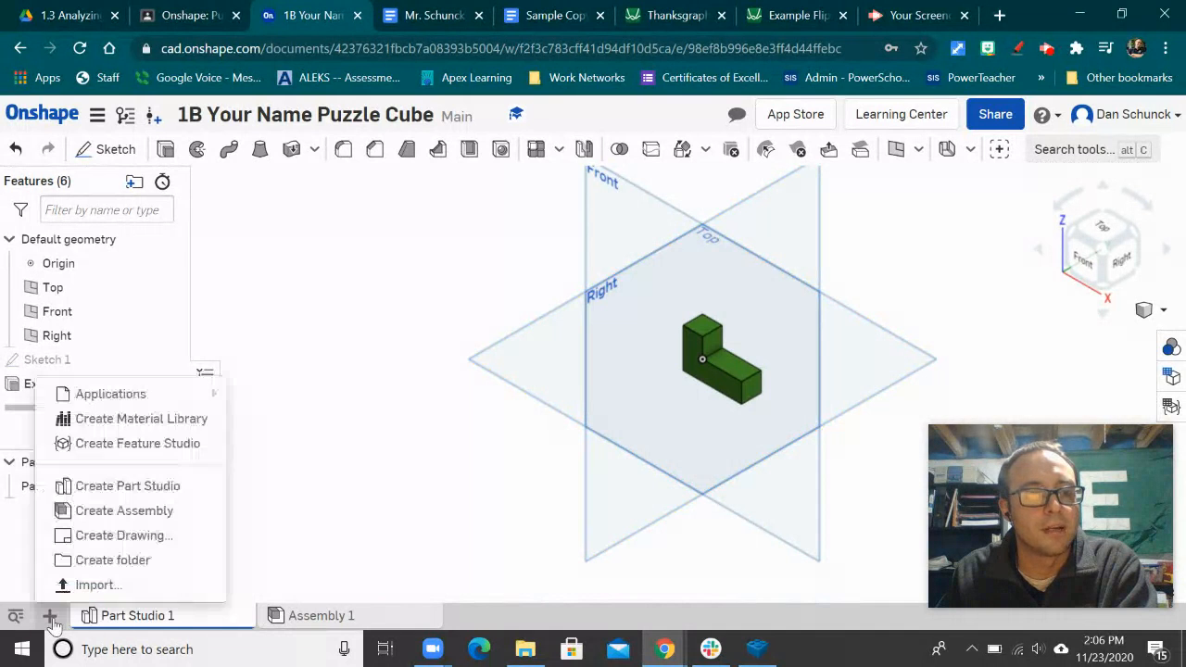
click(104, 488)
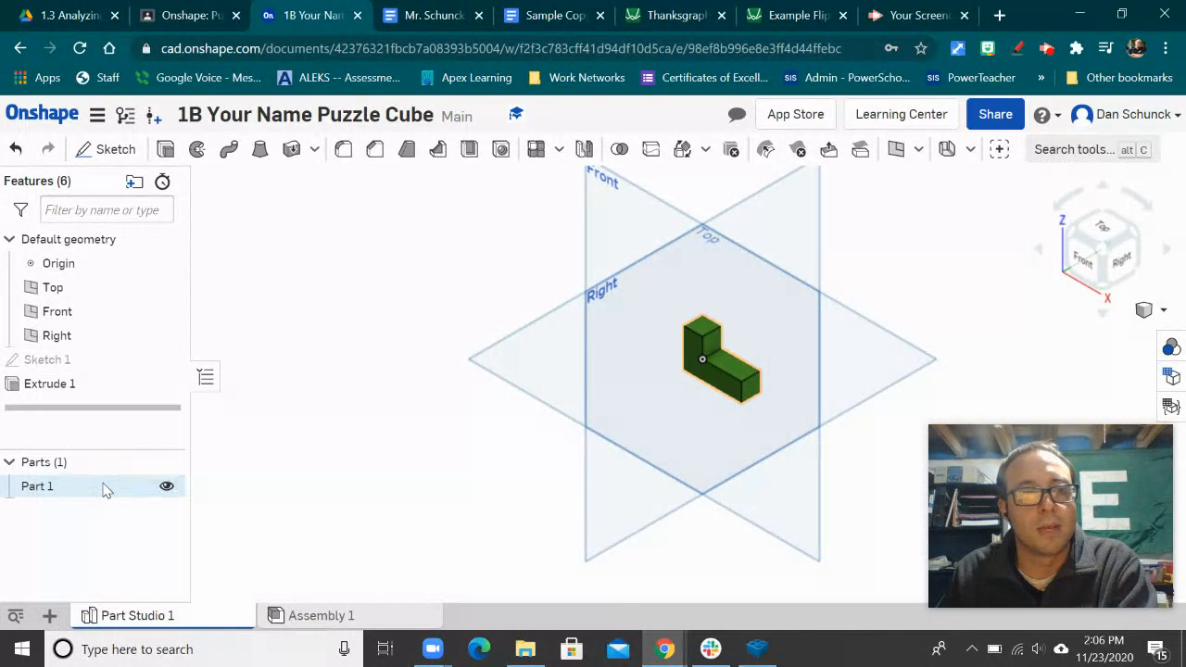